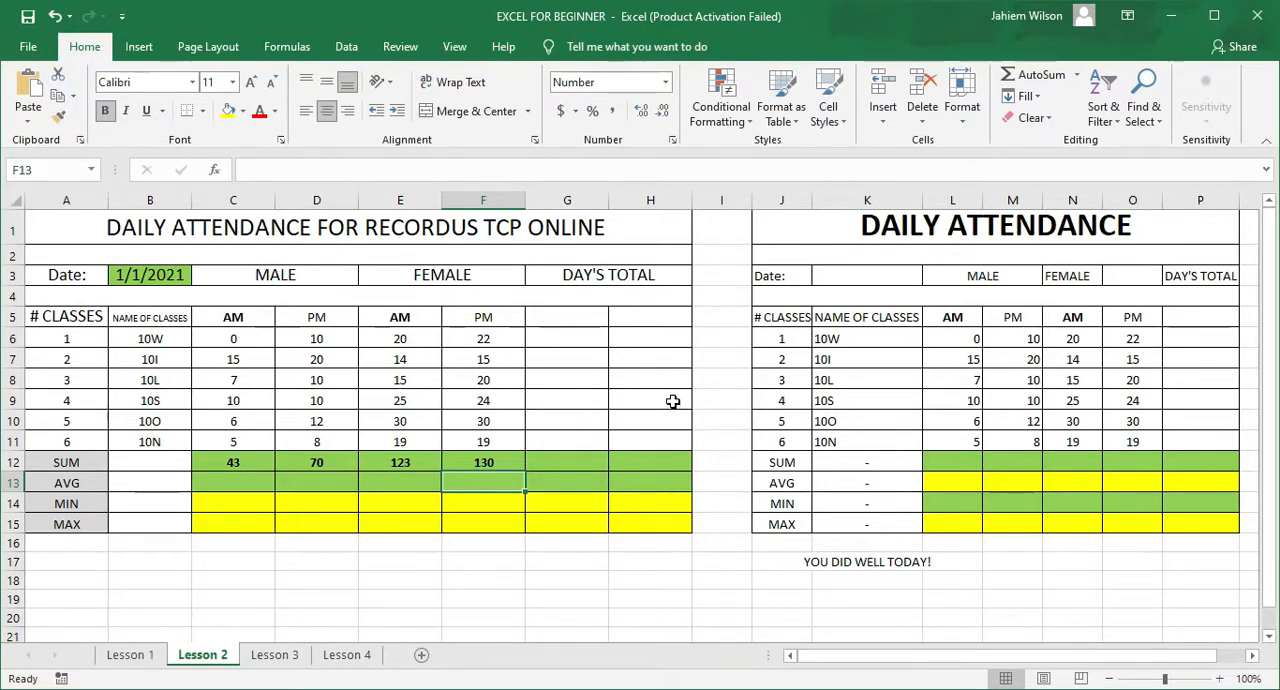
Step: Fill the cells I4:I15 between the two attendance tables with the blue theme color
click(717, 293)
drag(717, 293, 723, 530)
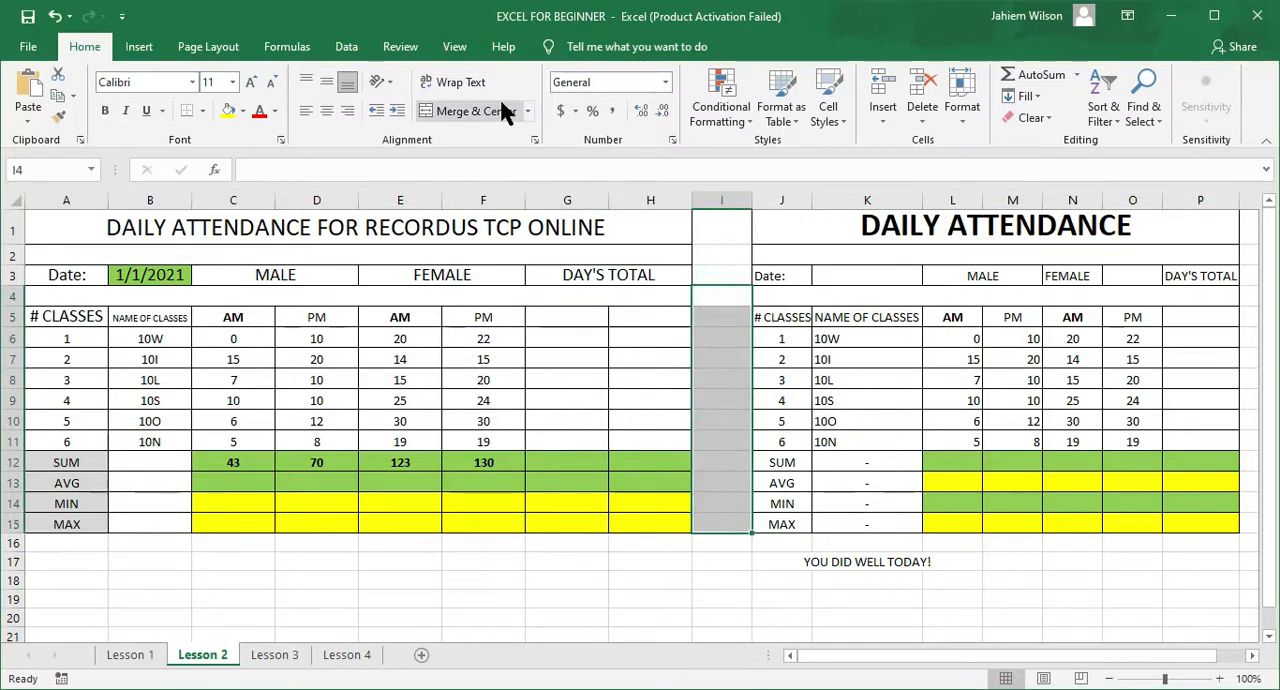
click(243, 111)
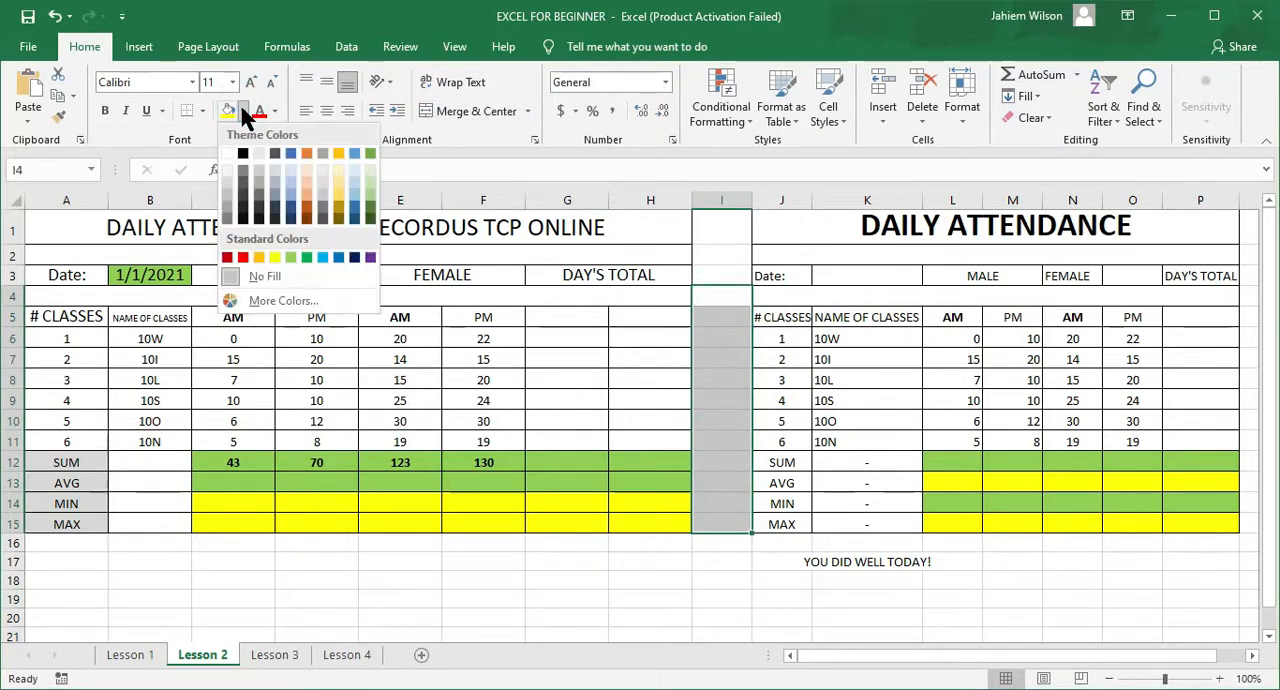
click(288, 150)
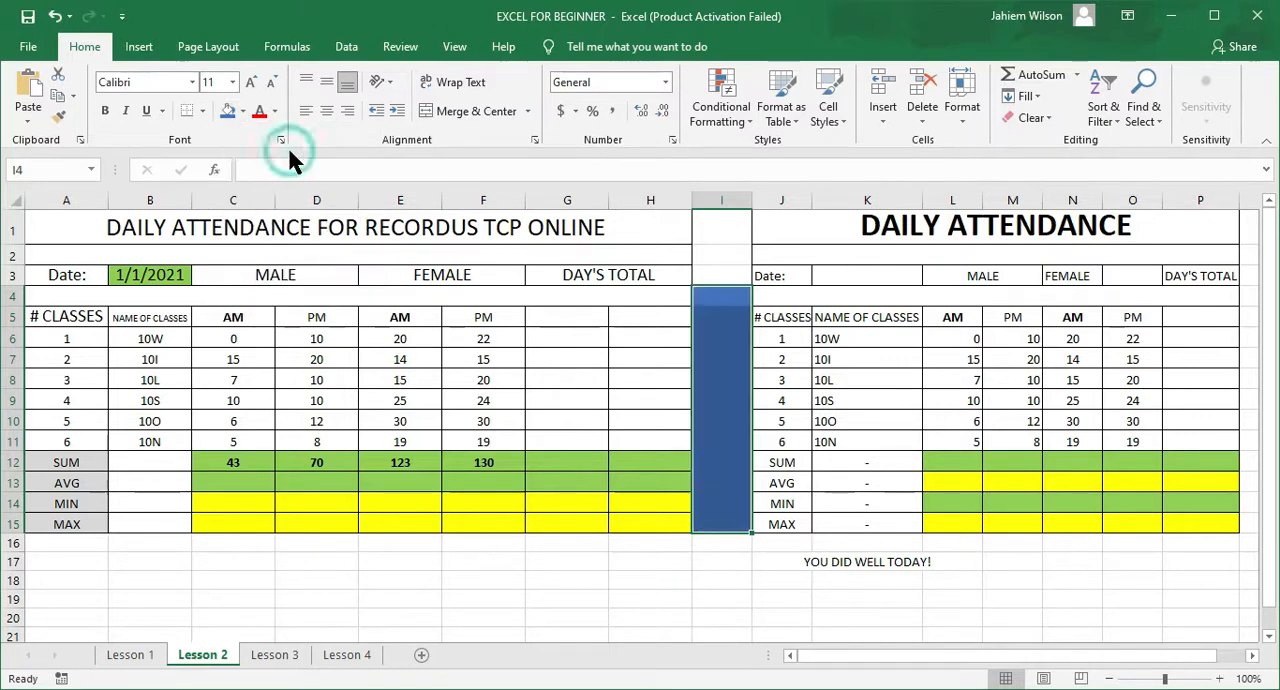
click(851, 631)
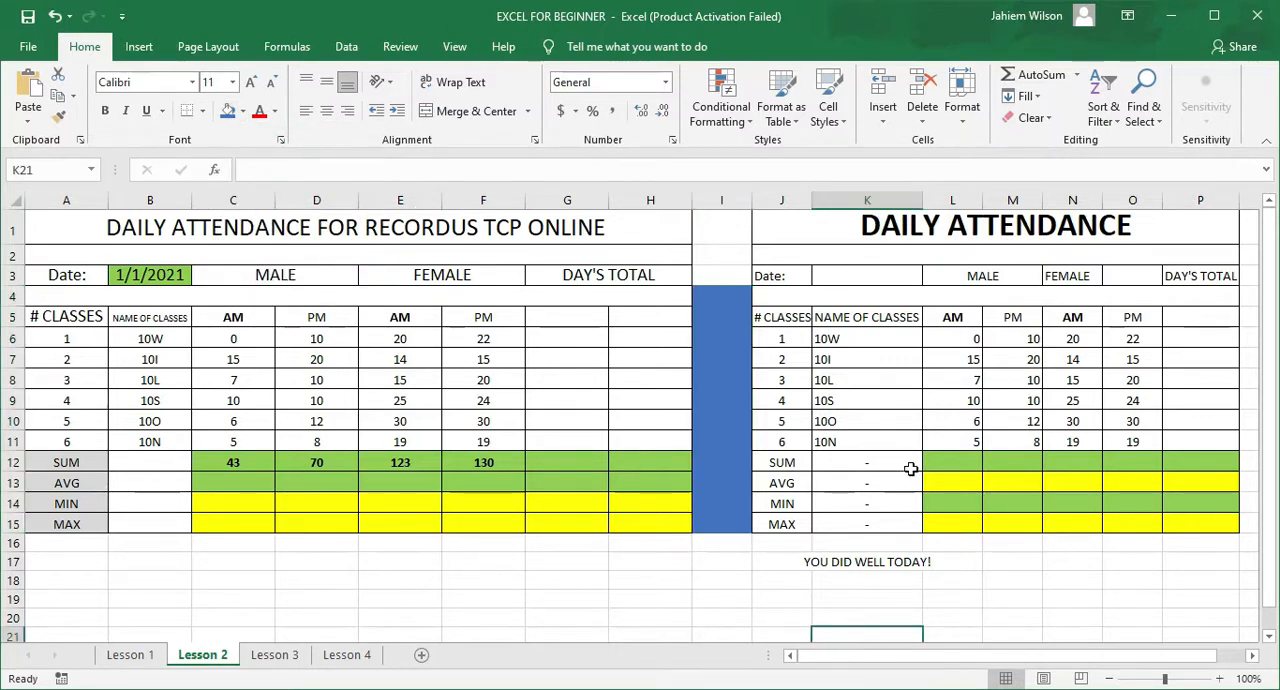
Step: Copy the male AM values from L6:L11 into the cells starting at I6
drag(965, 338, 969, 447)
key(ctrl+c)
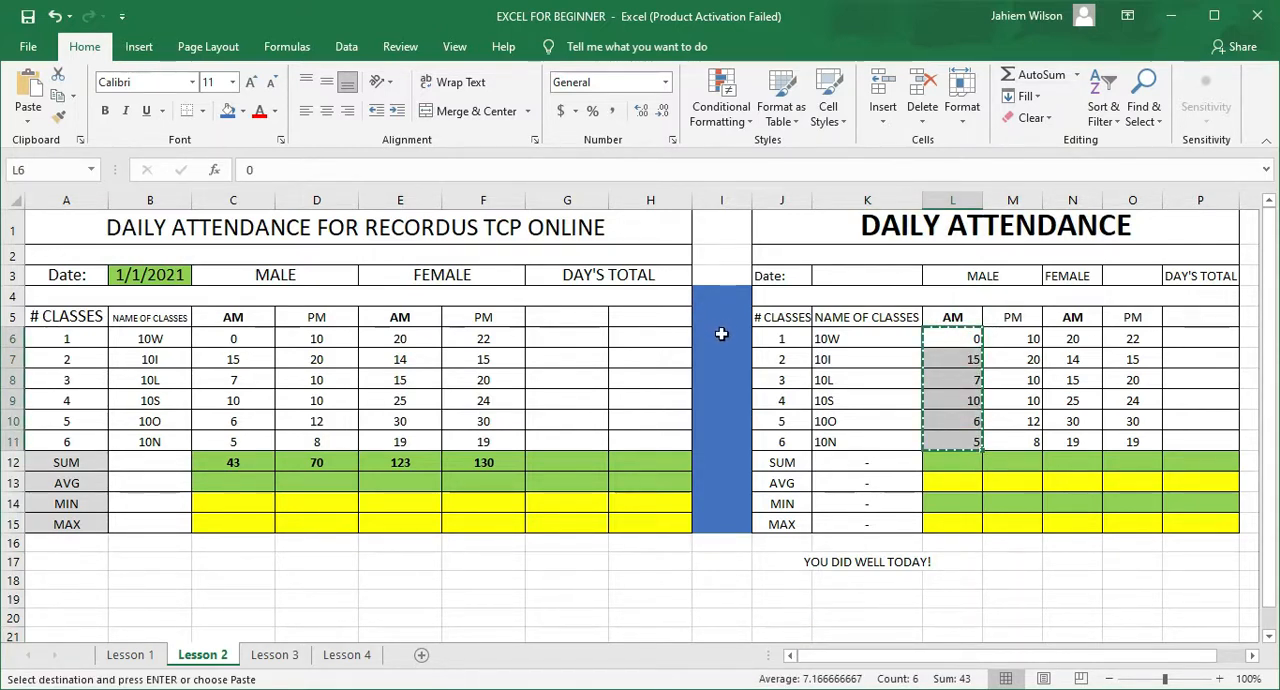
click(721, 336)
key(ctrl+v)
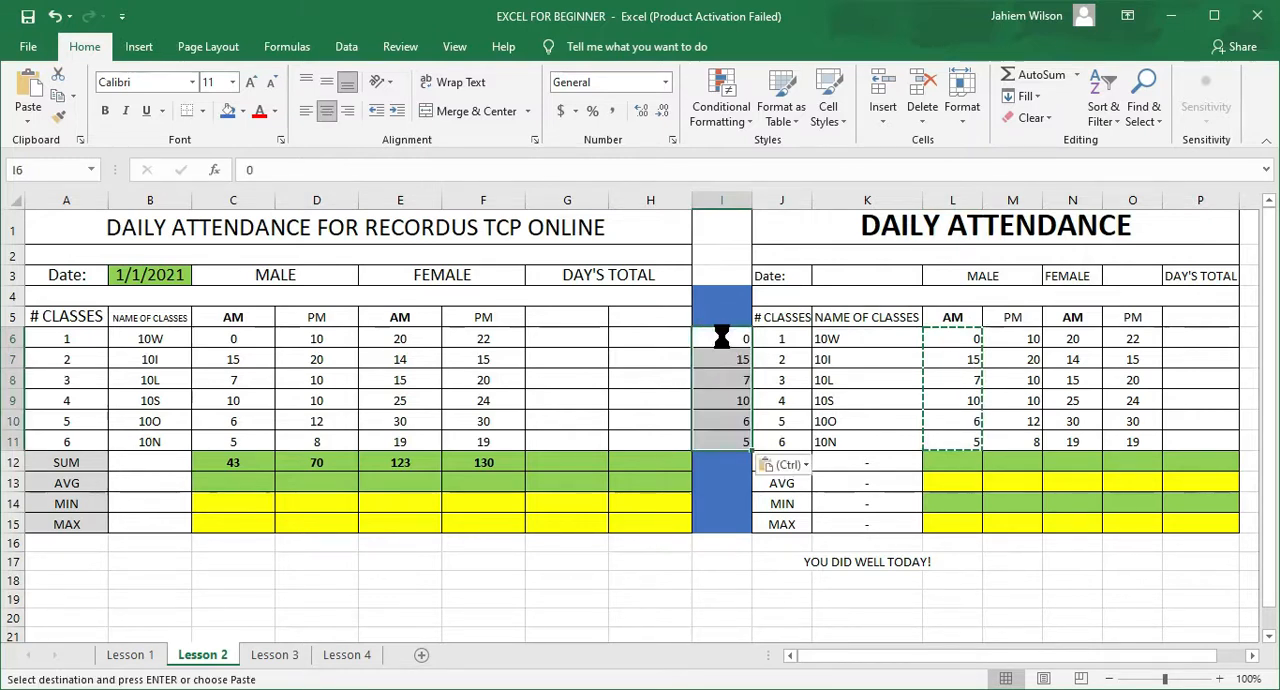
click(725, 556)
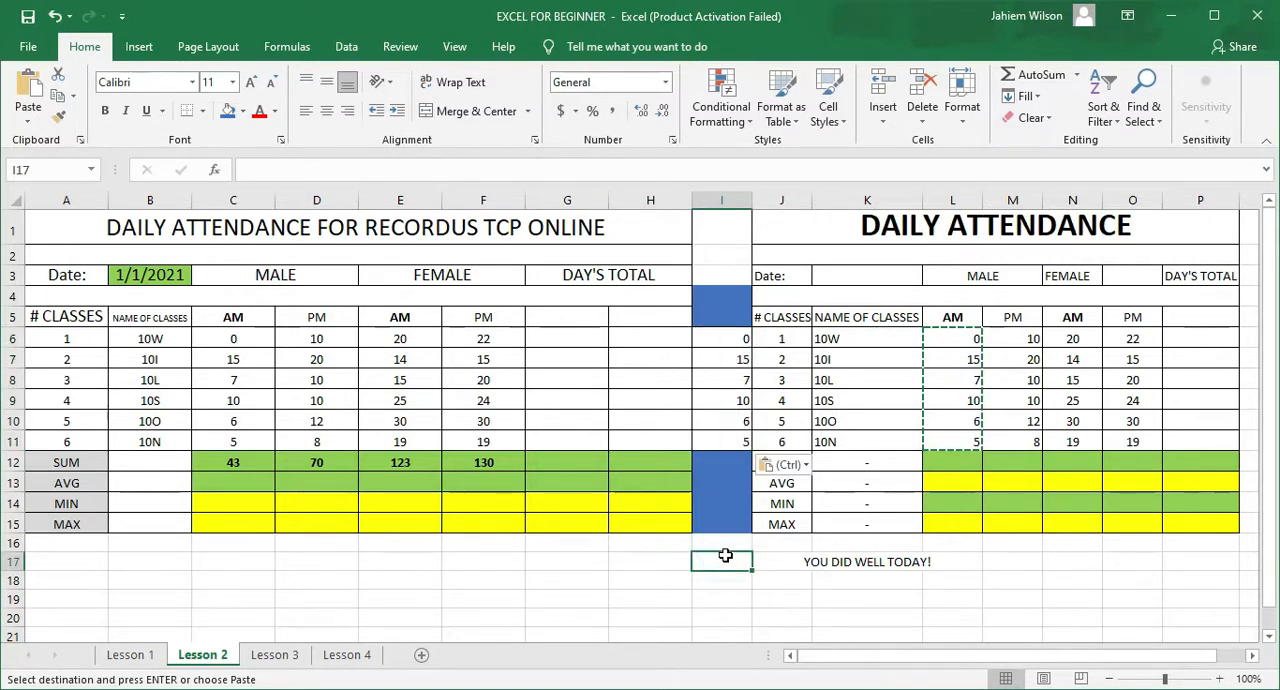
key(Escape)
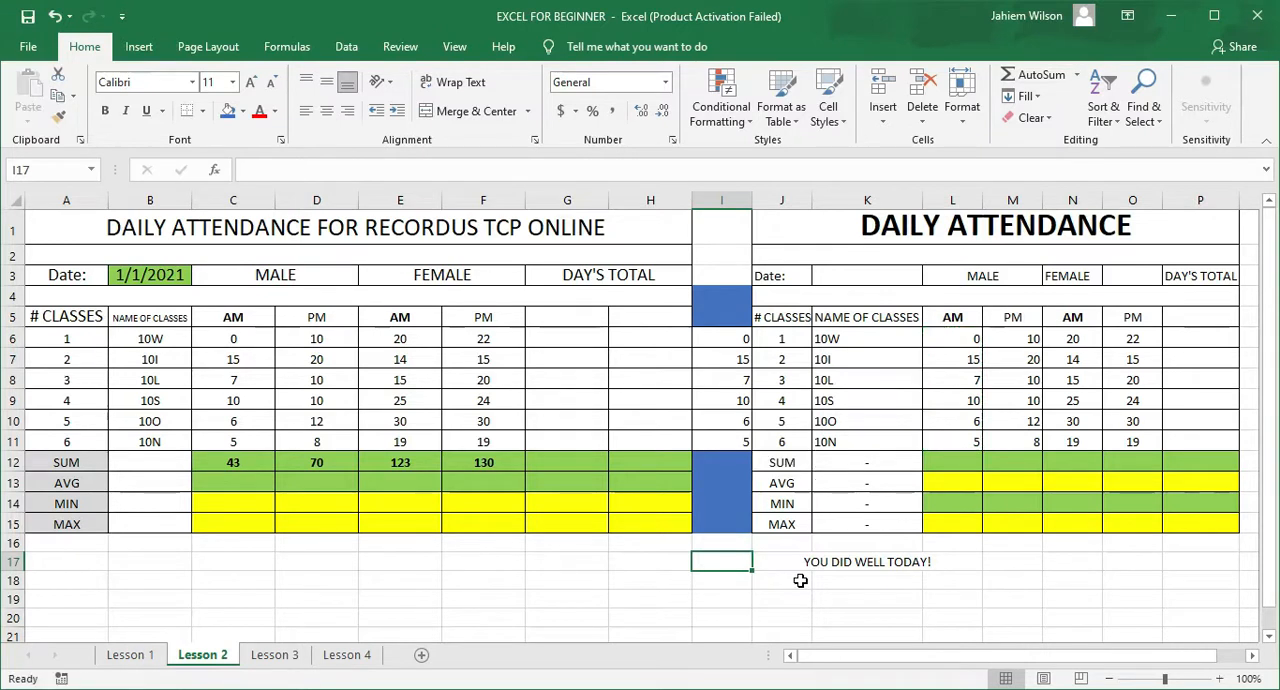
Step: Enter the literal-number sum formula =5+6+10+7+15+0 in I12
click(711, 460)
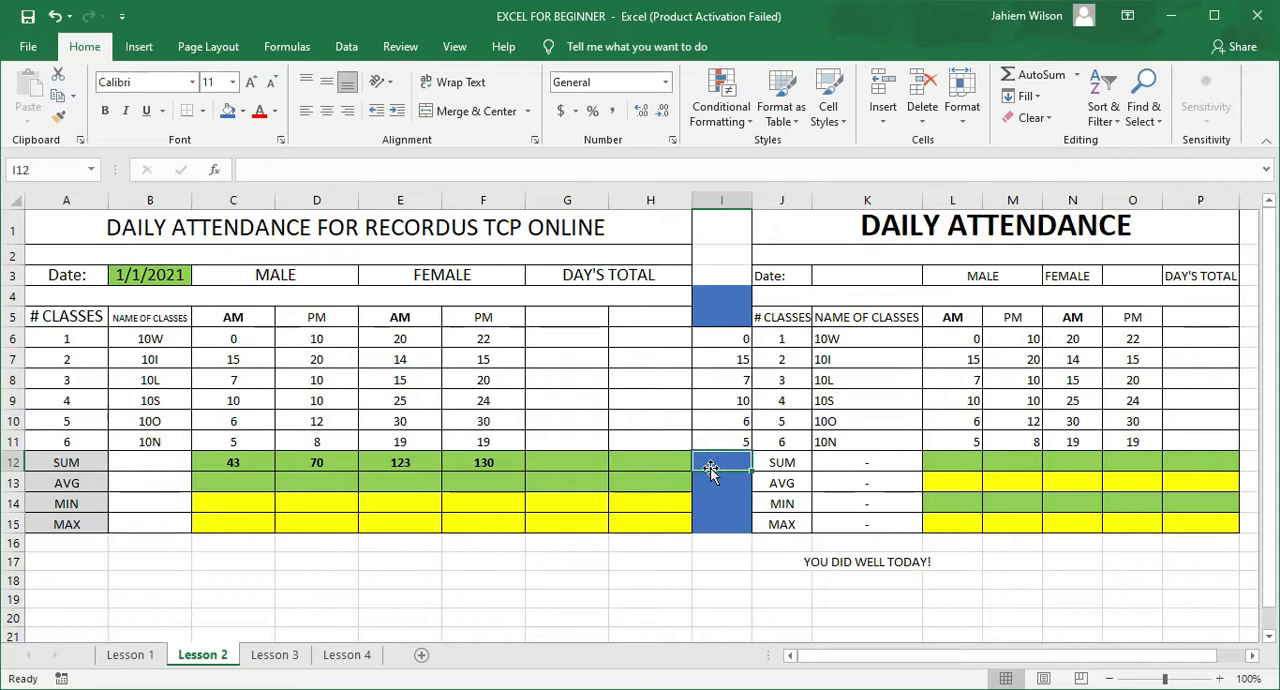
text(=)
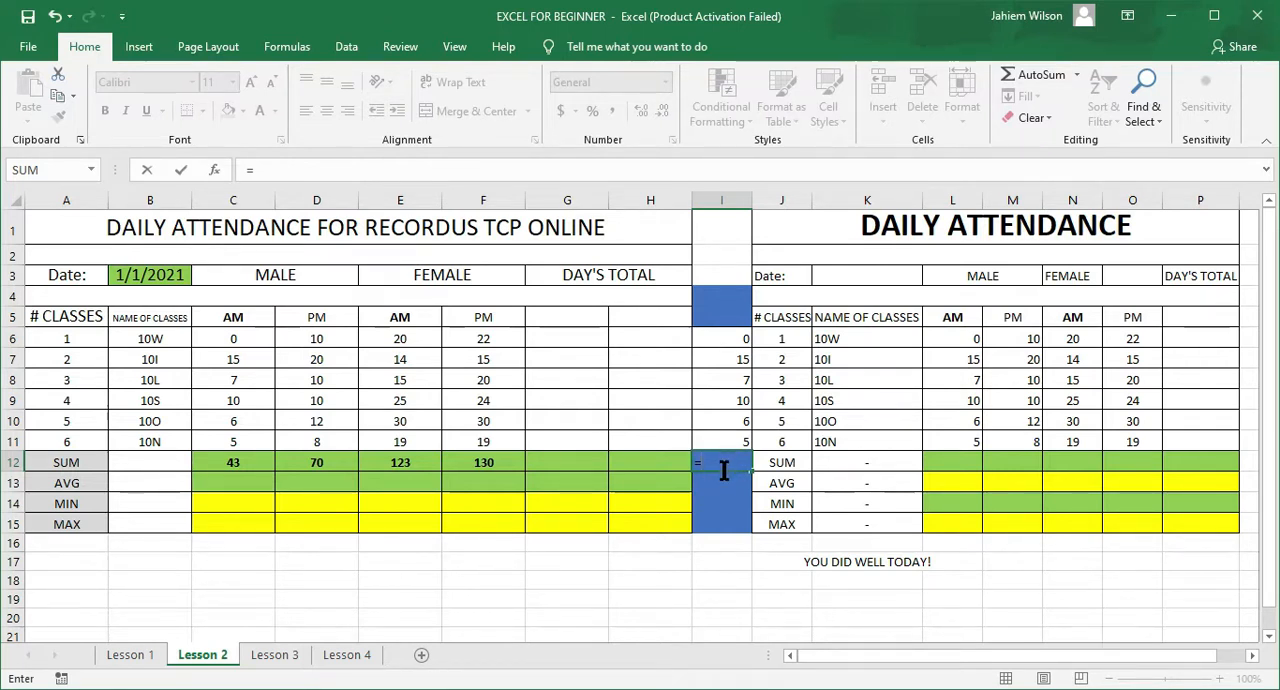
text(5+6+10+7)
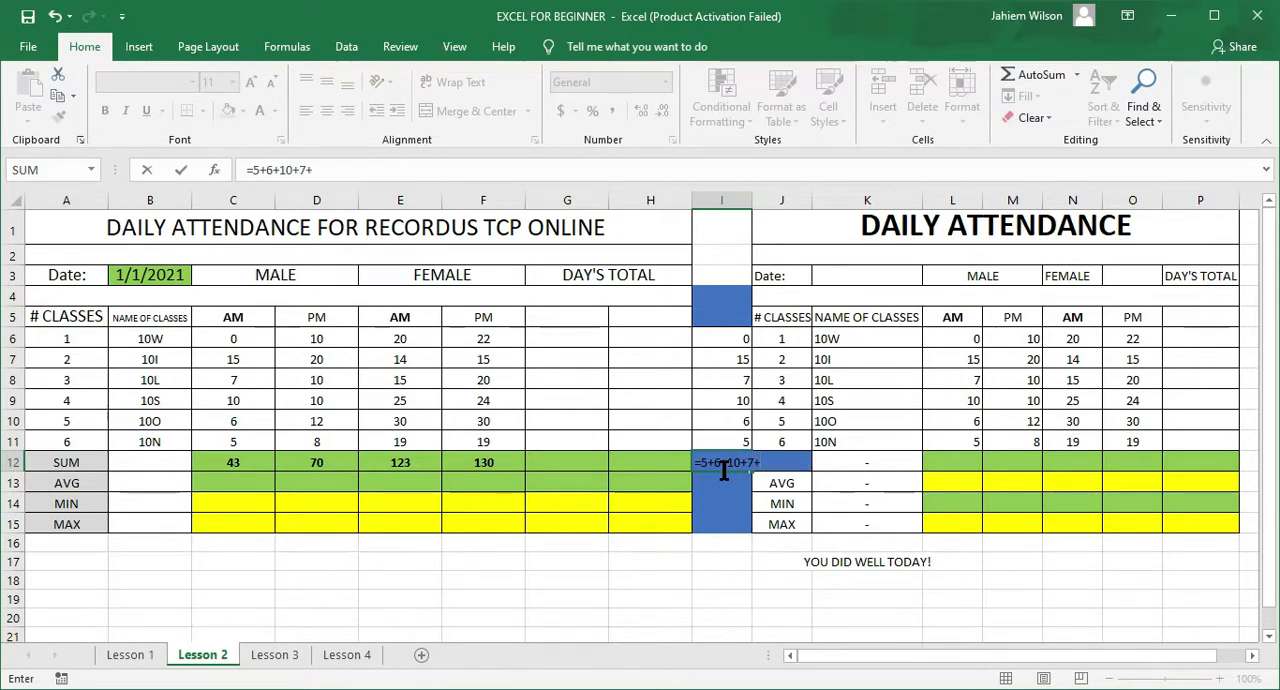
text(+15)
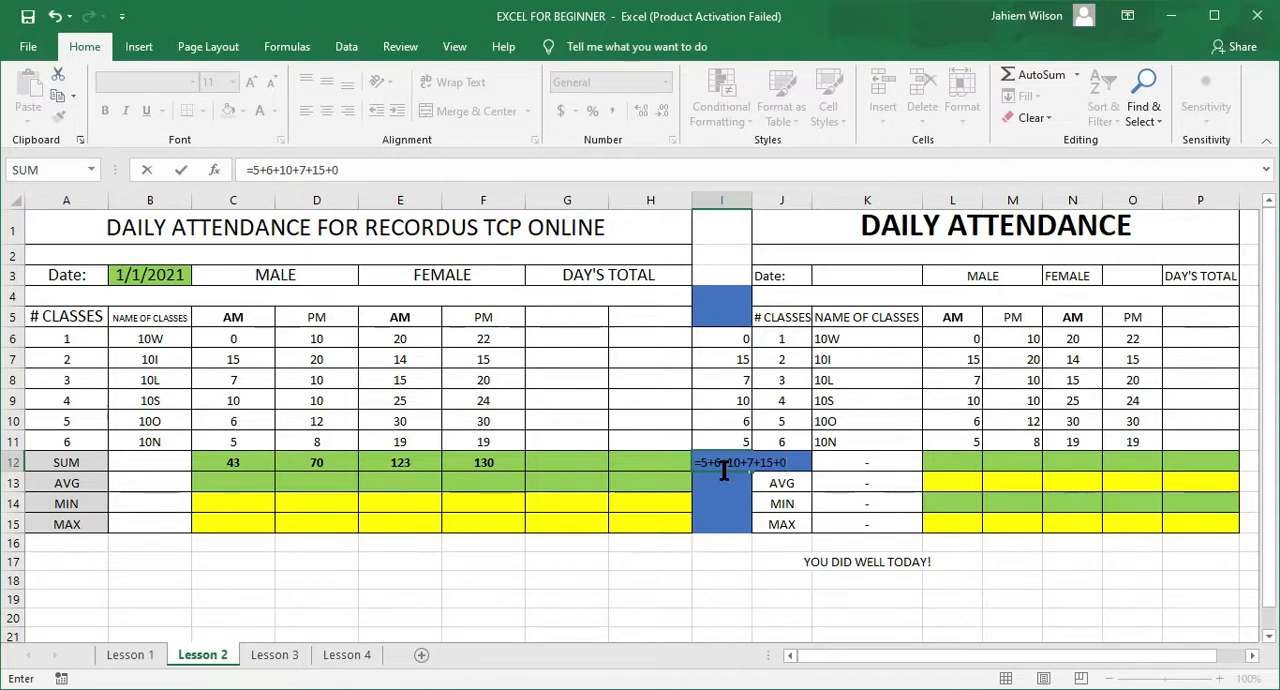
text(+0)
key(Return)
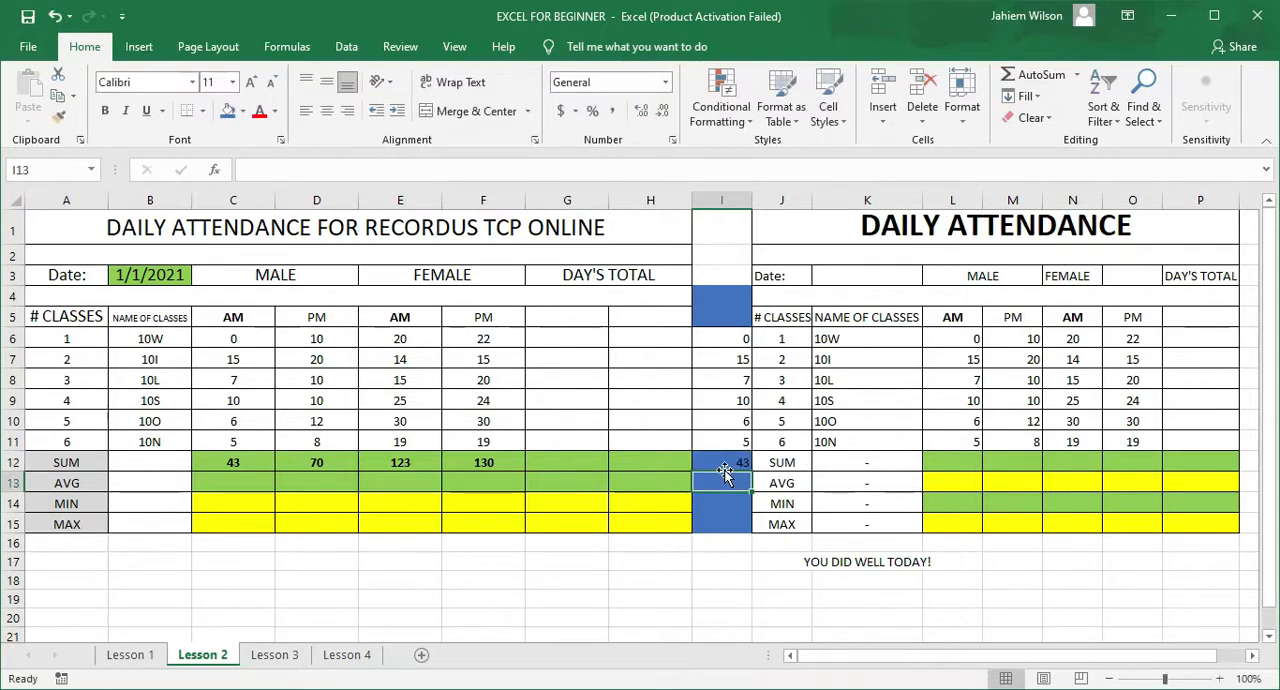
Step: Replace the value in I7 with 10 to test the typed-number sum formula
click(725, 505)
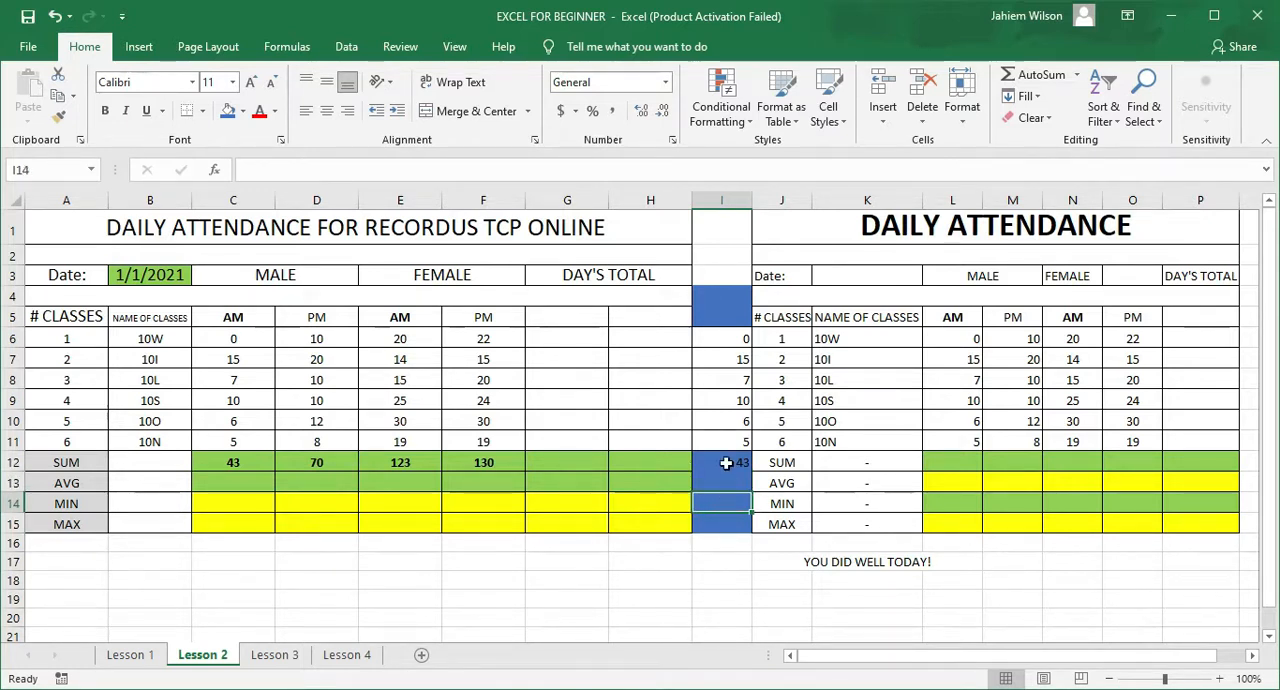
click(729, 359)
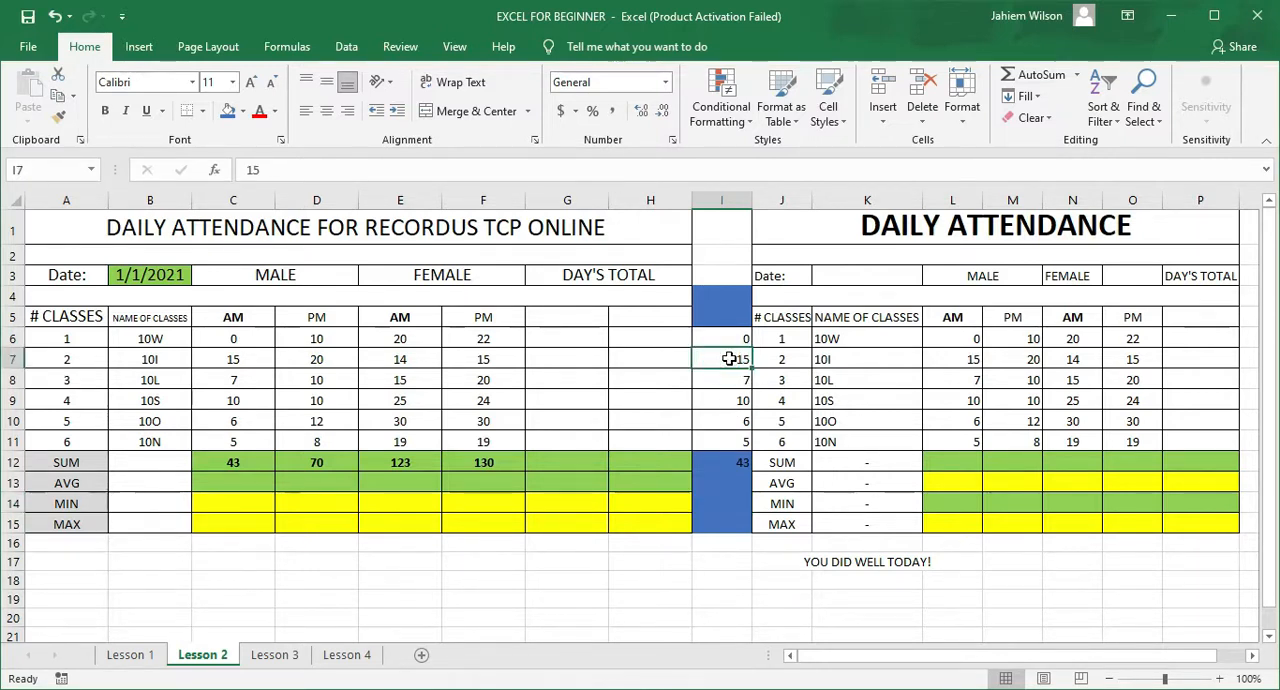
key(Down)
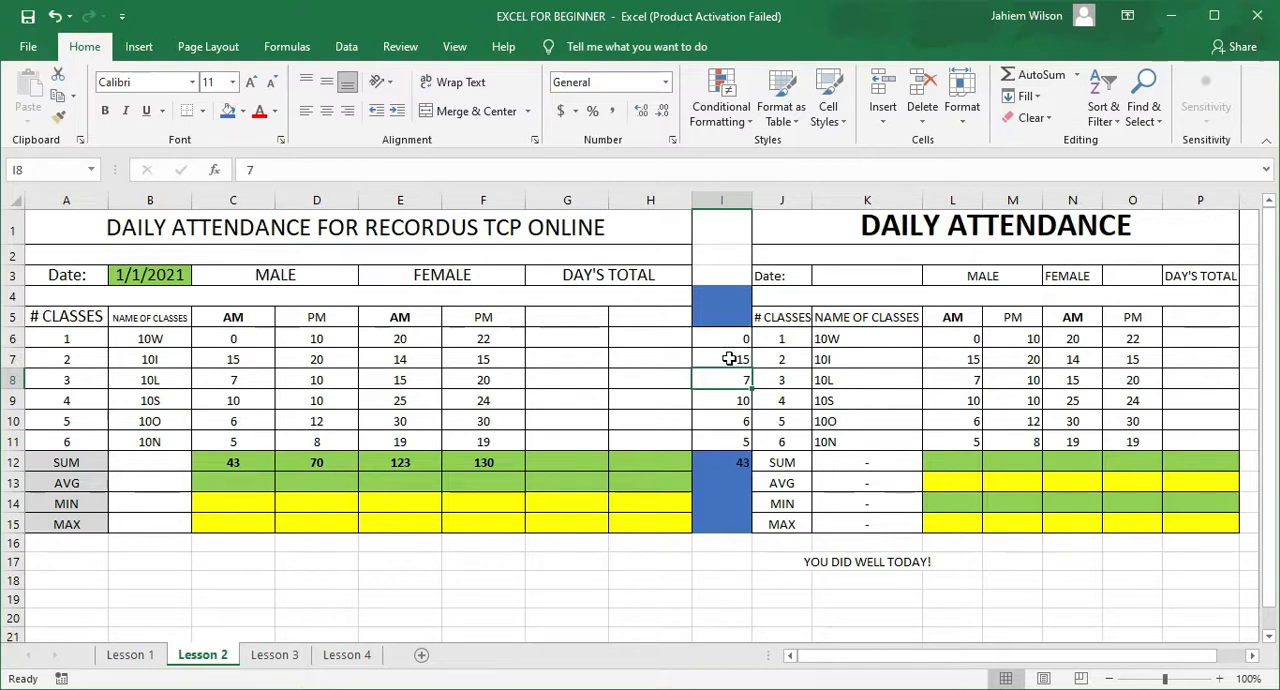
click(731, 359)
key(Delete)
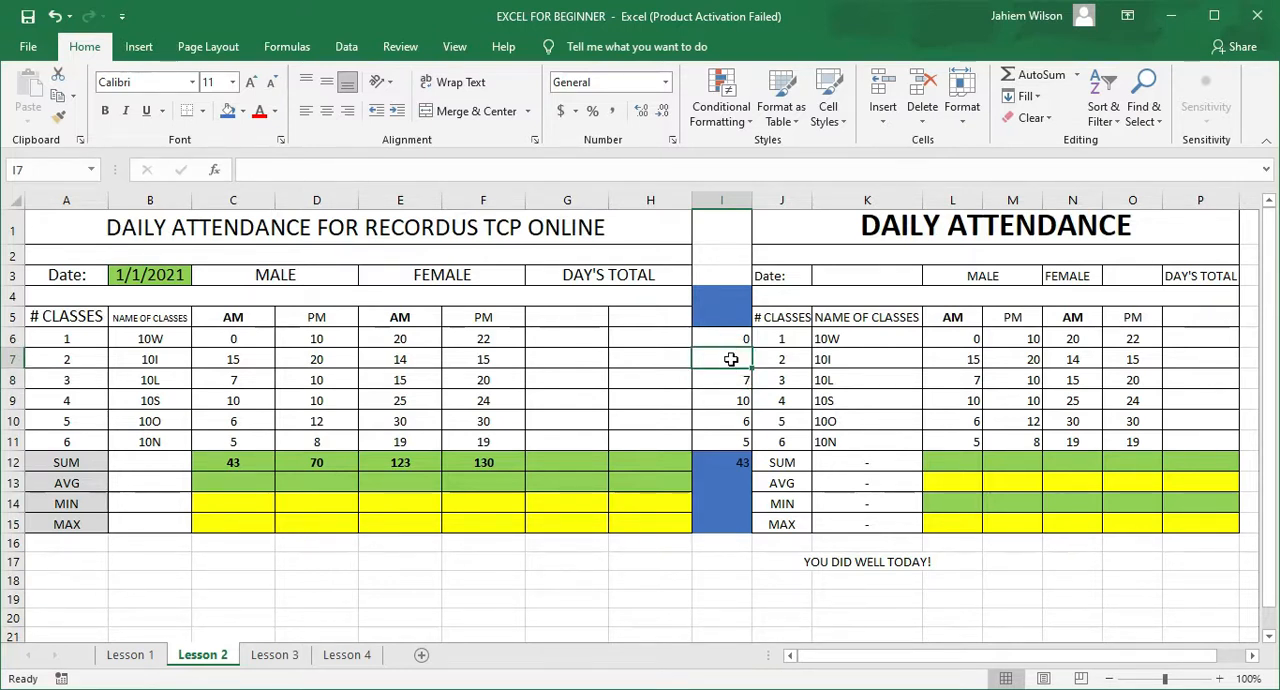
click(731, 359)
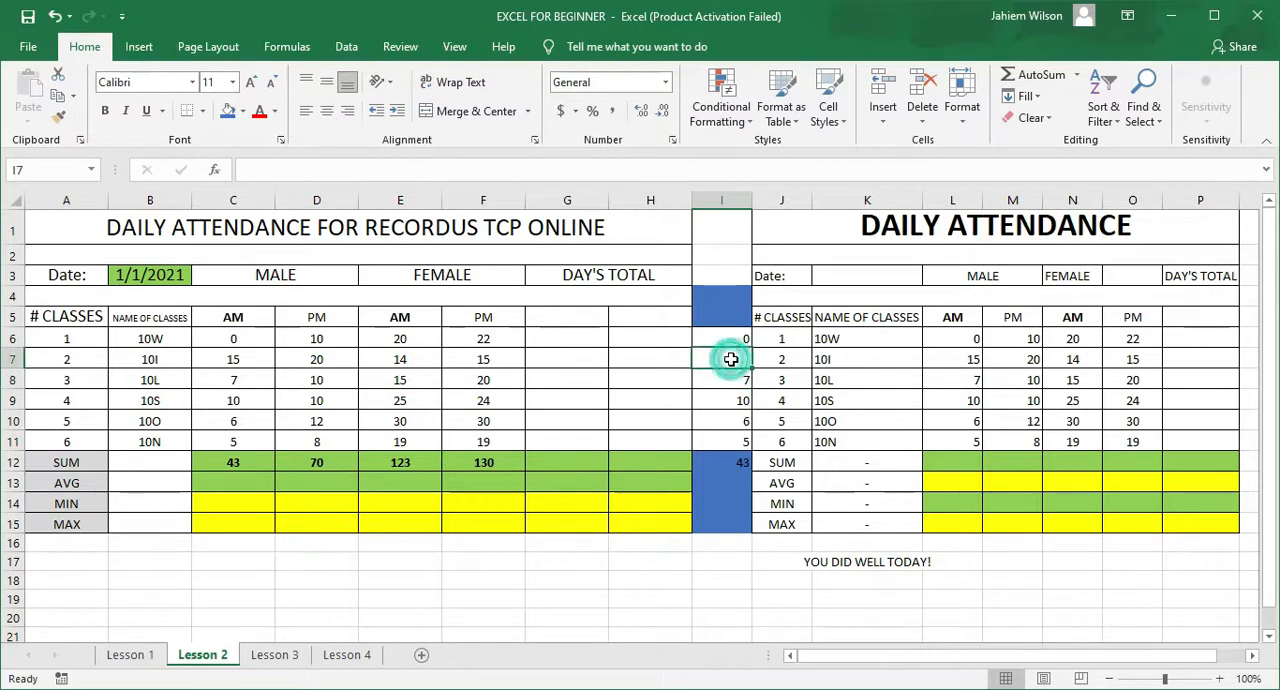
text(10)
key(Return)
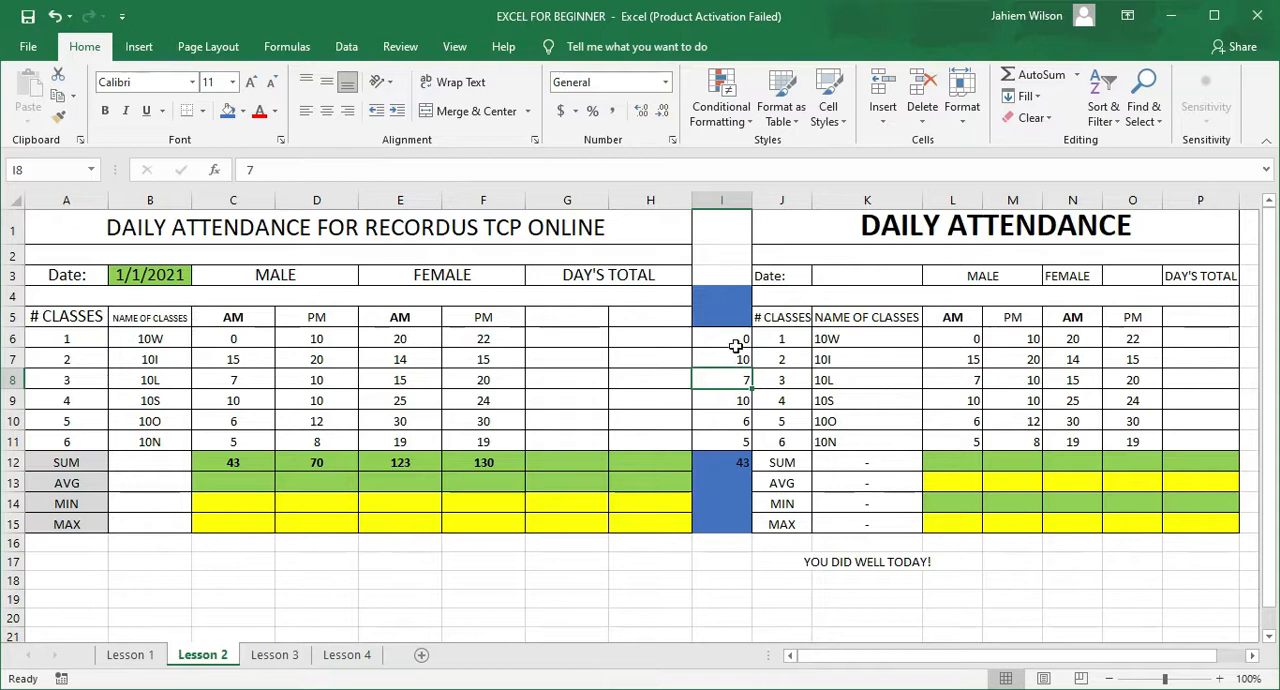
Step: Inspect the formula in I12 and set I7 back to 15
click(722, 466)
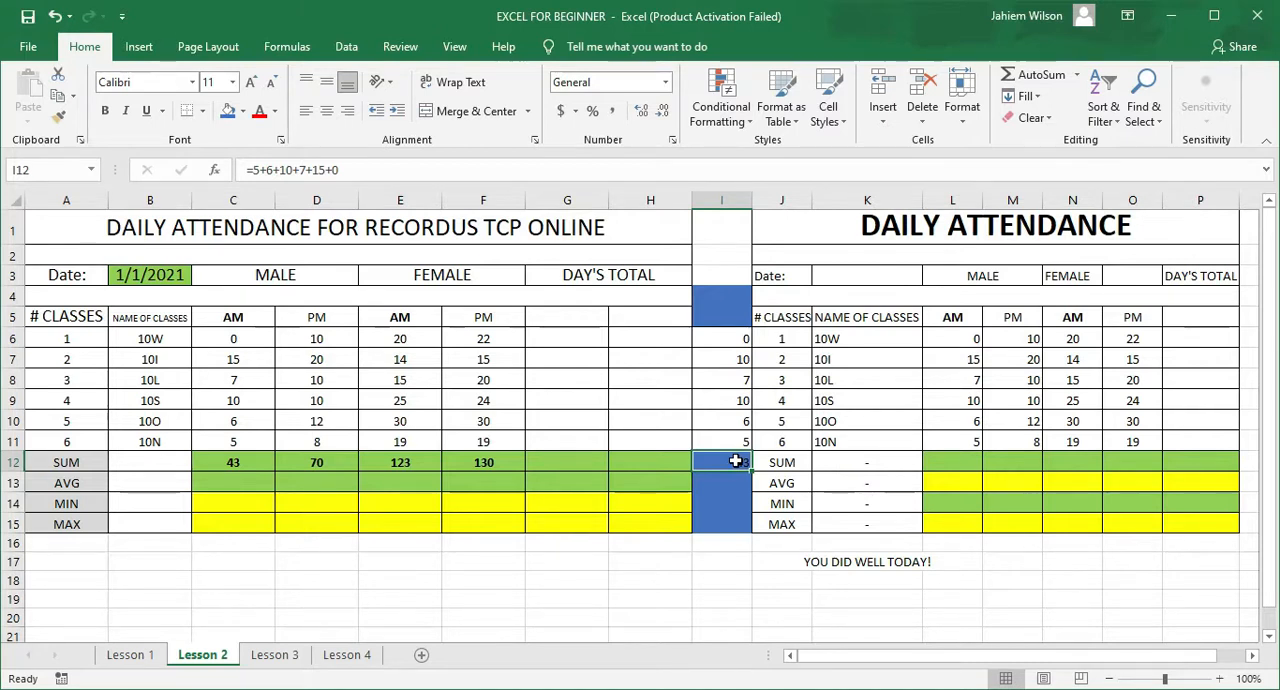
click(737, 363)
text(1)
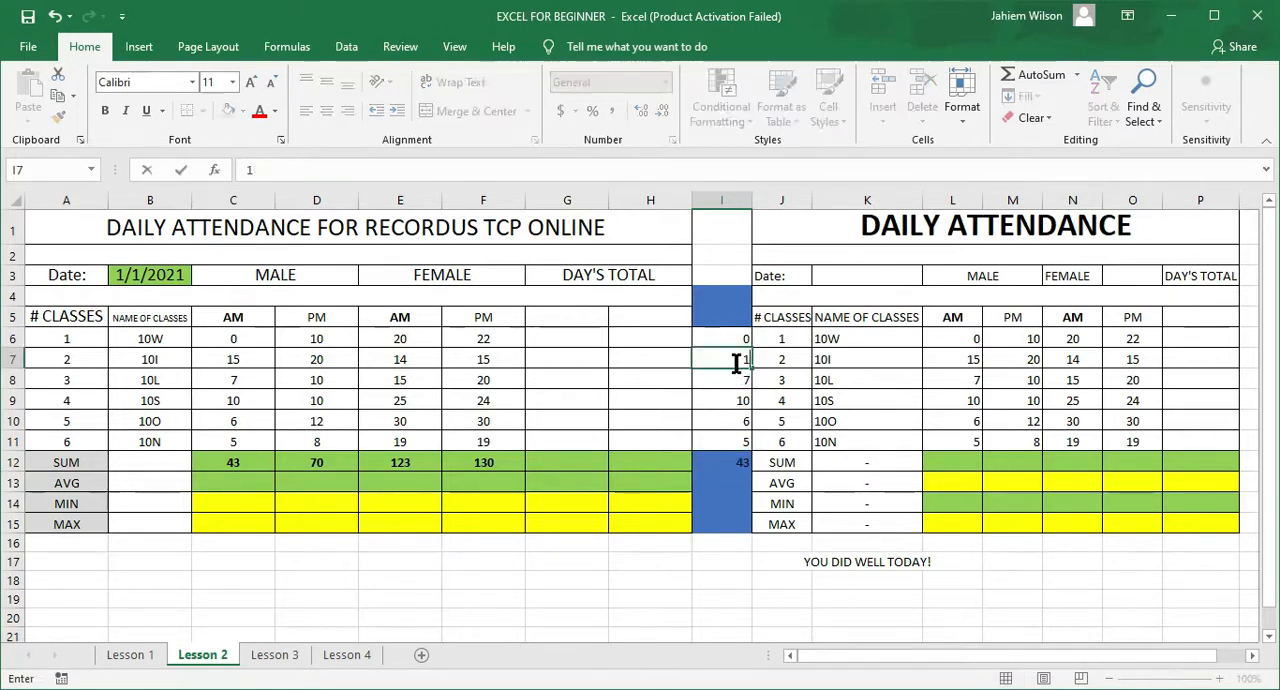
key(Return)
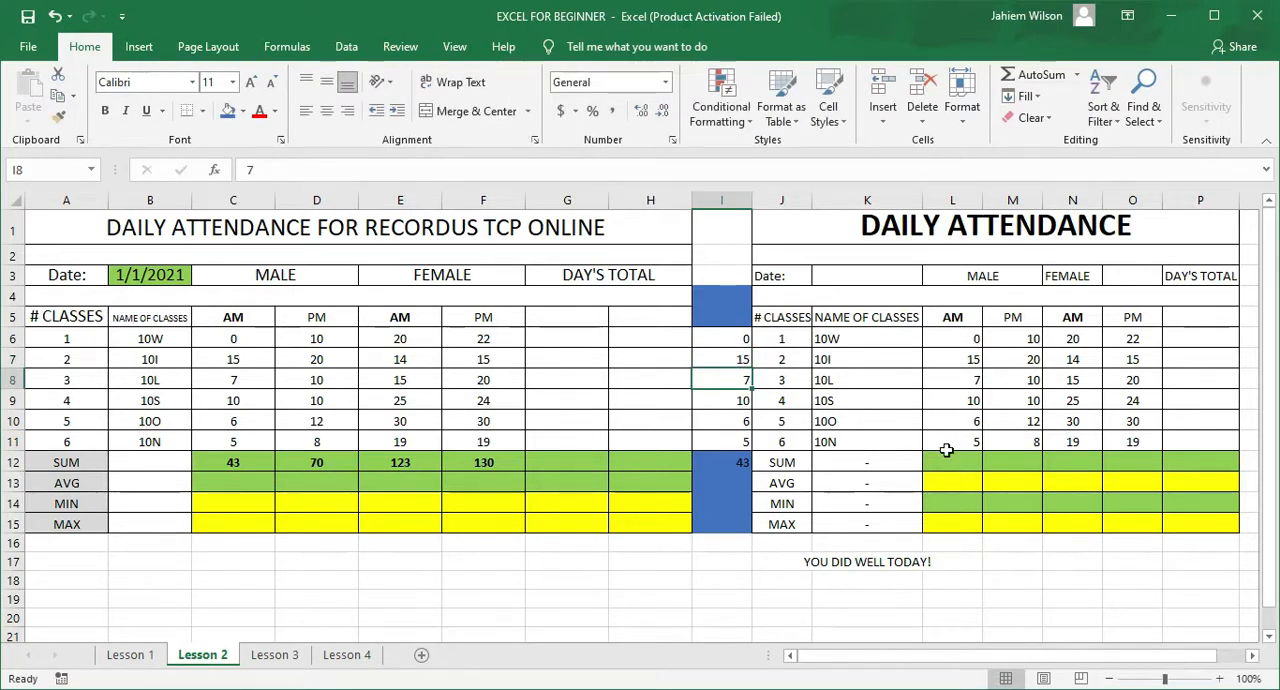
Step: Enter the cell-reference sum formula =L11+L10+L9+L8+L7+L6 in L12 for the male AM column
click(944, 462)
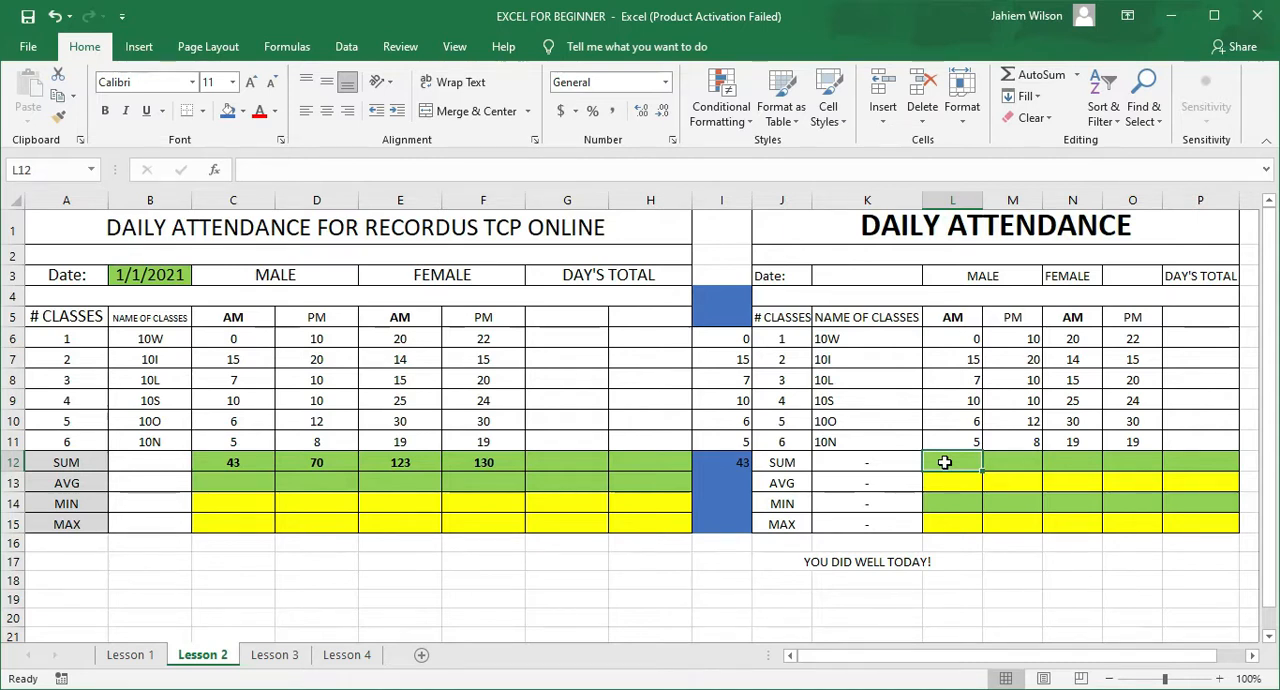
text(=)
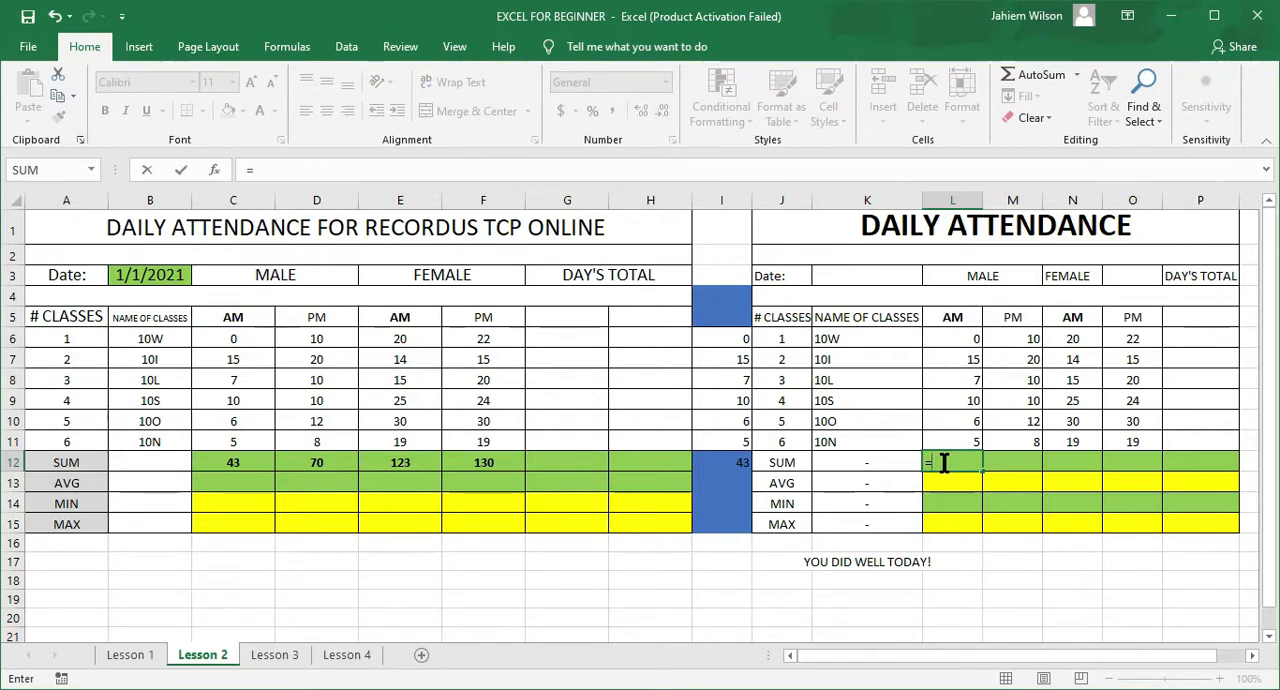
click(955, 441)
text(+)
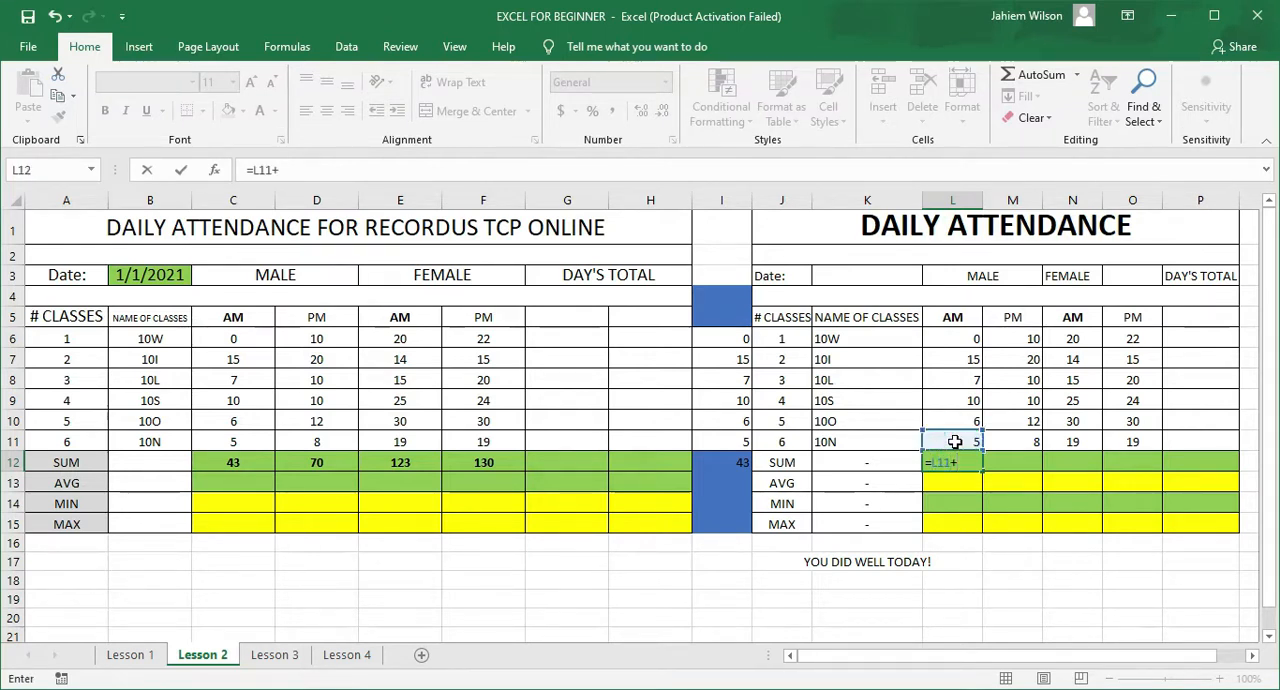
click(957, 421)
text(+)
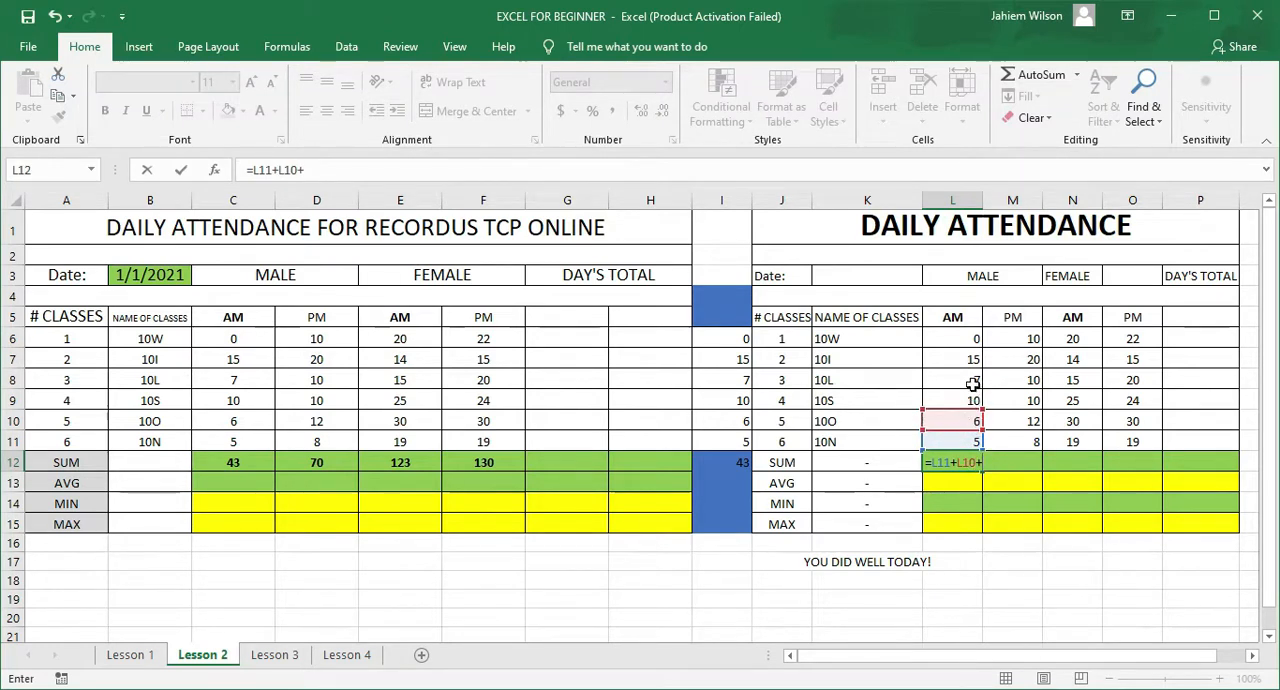
click(961, 398)
text(+)
click(960, 379)
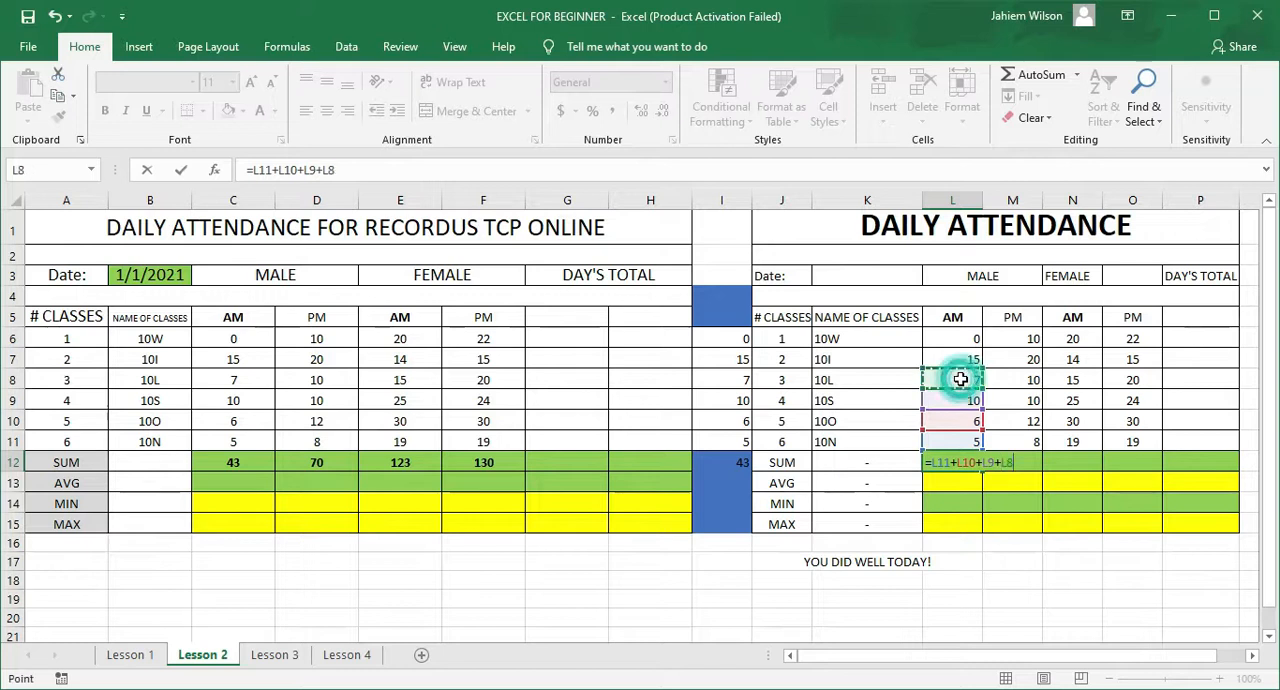
text(+)
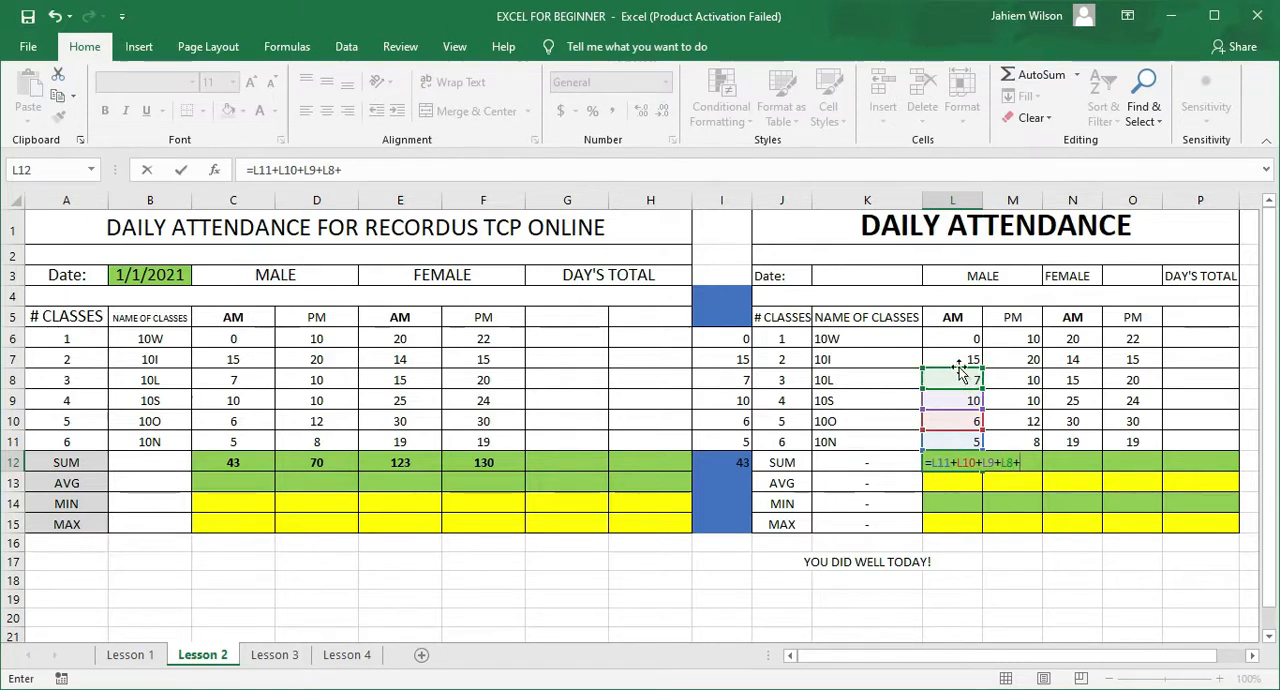
click(957, 356)
text(+)
click(958, 339)
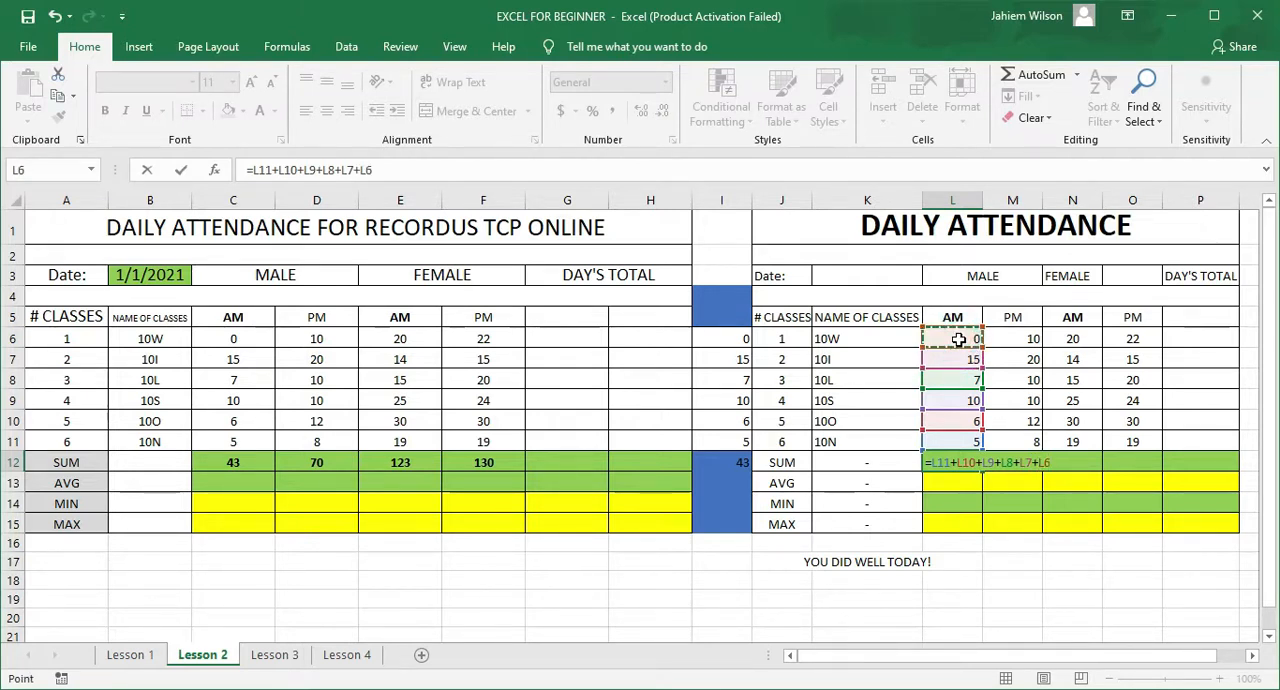
key(Return)
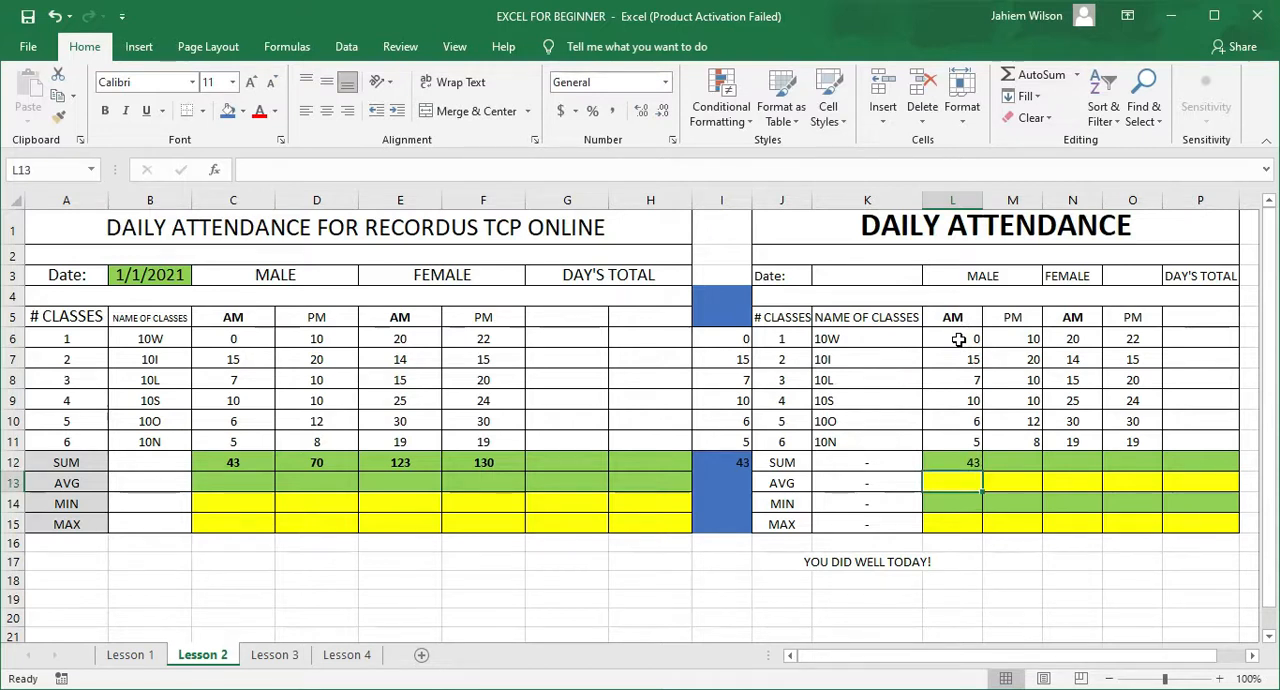
Step: Clear the values in I7 and L7 to compare how the two sum formulas respond
click(724, 358)
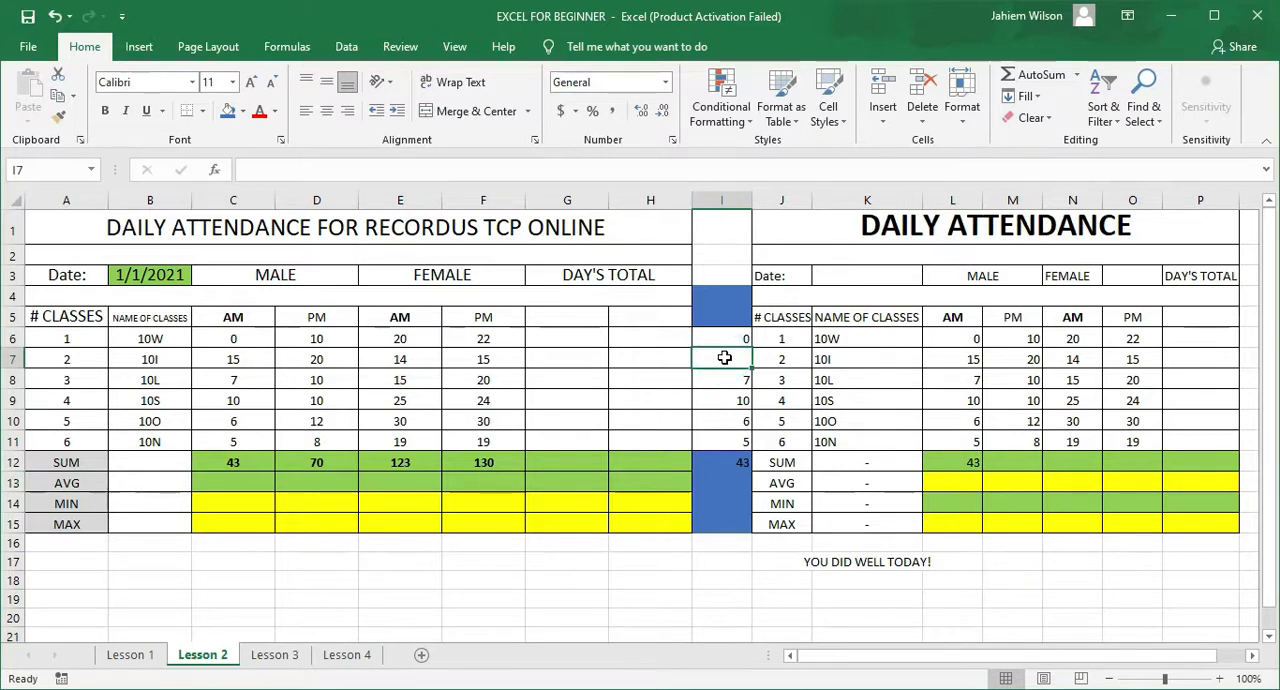
key(Down)
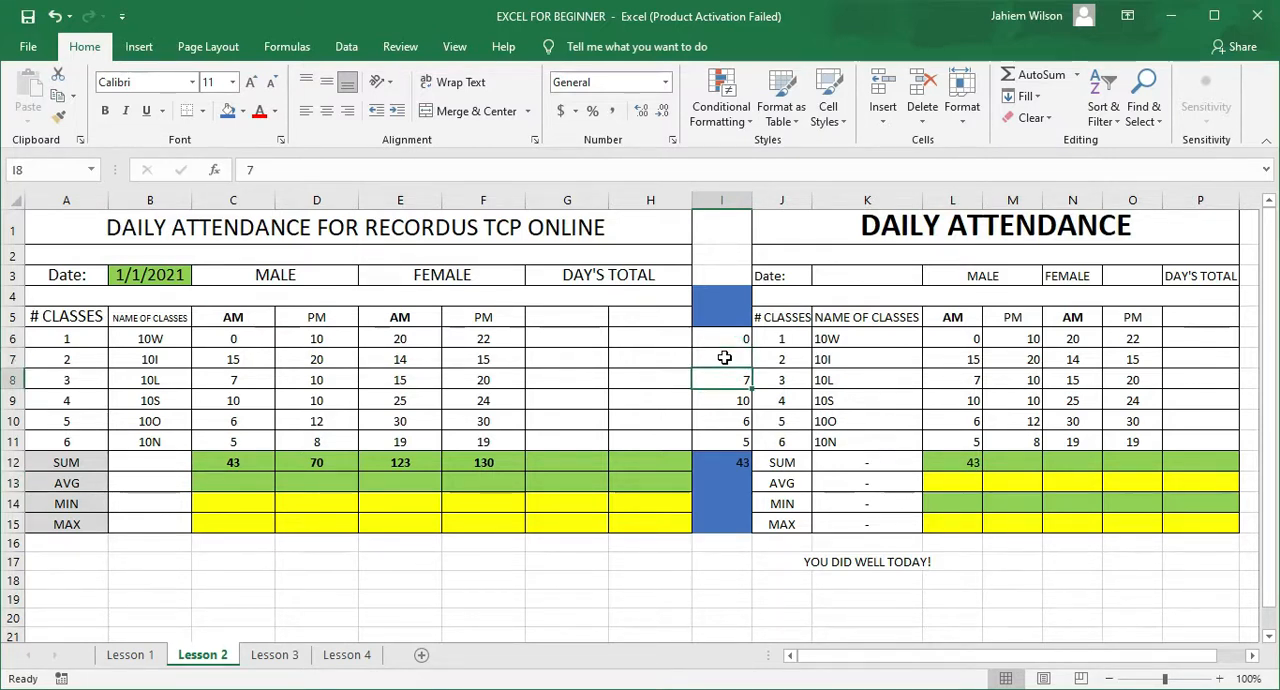
click(951, 362)
key(Delete)
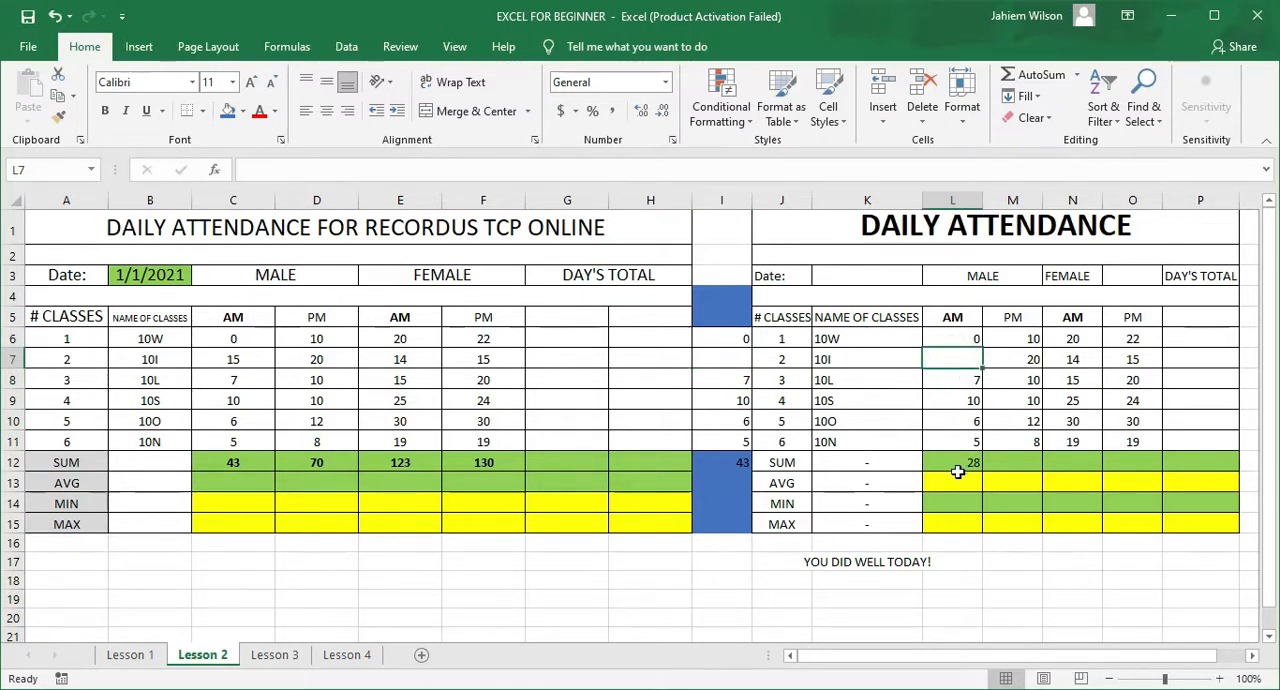
Step: Enter 15 in L7 for class 10I's male AM attendance
click(954, 361)
text(15)
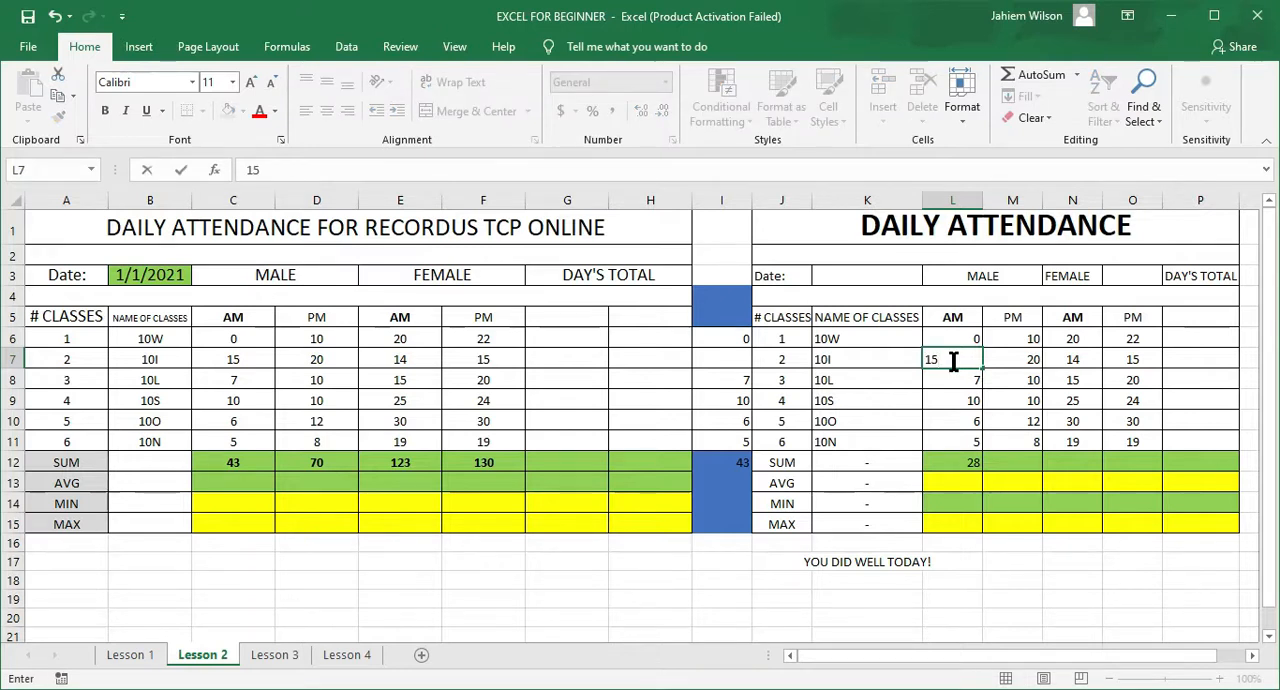
key(Return)
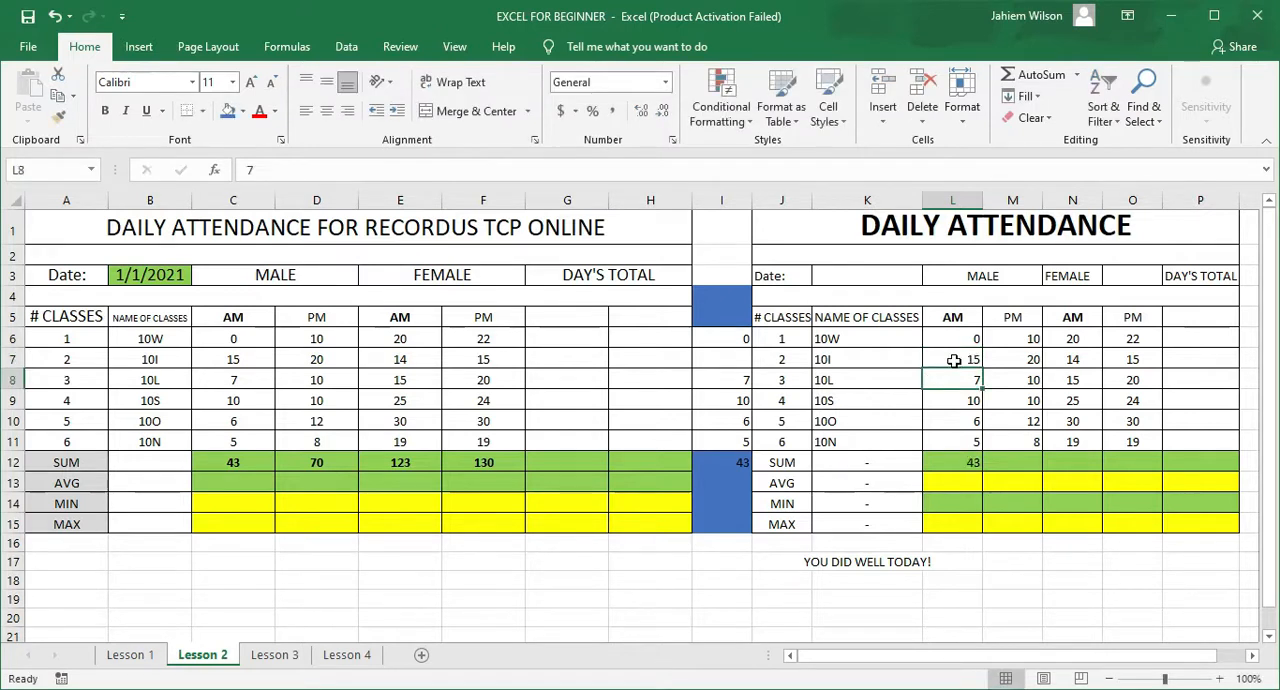
Step: Inspect the cell-reference formula in L12 and the typed-number formula in I12 to compare them
double_click(956, 461)
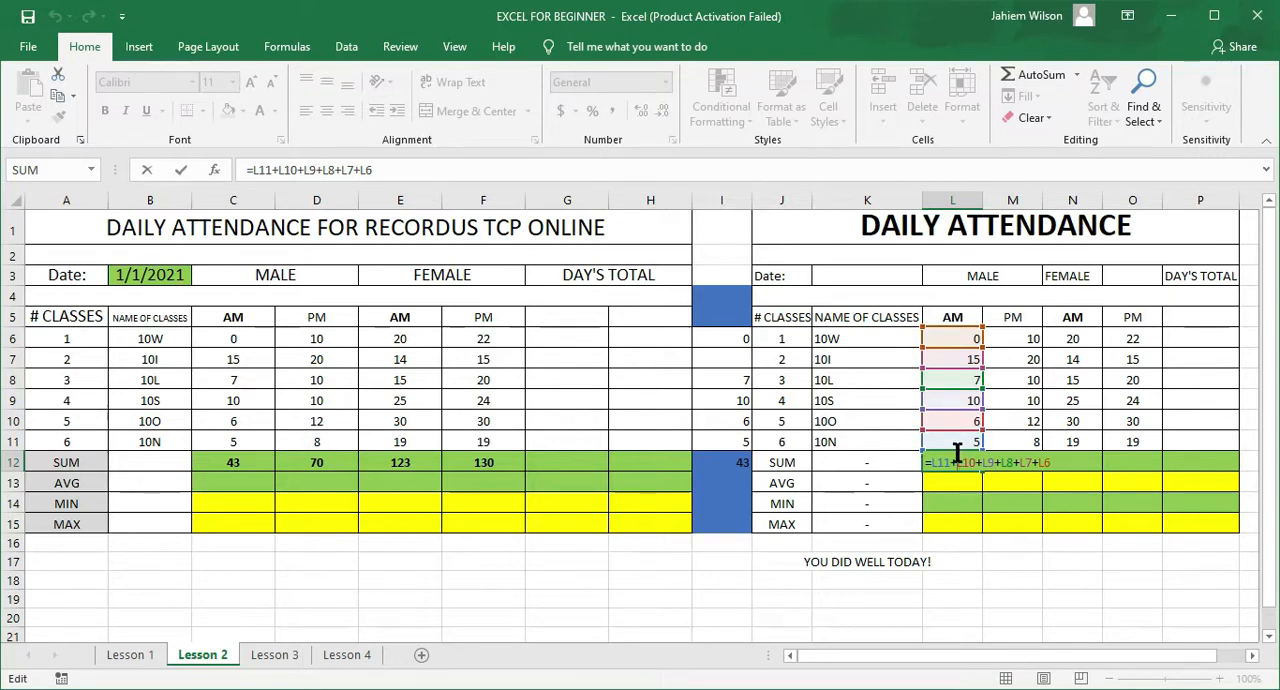
key(Escape)
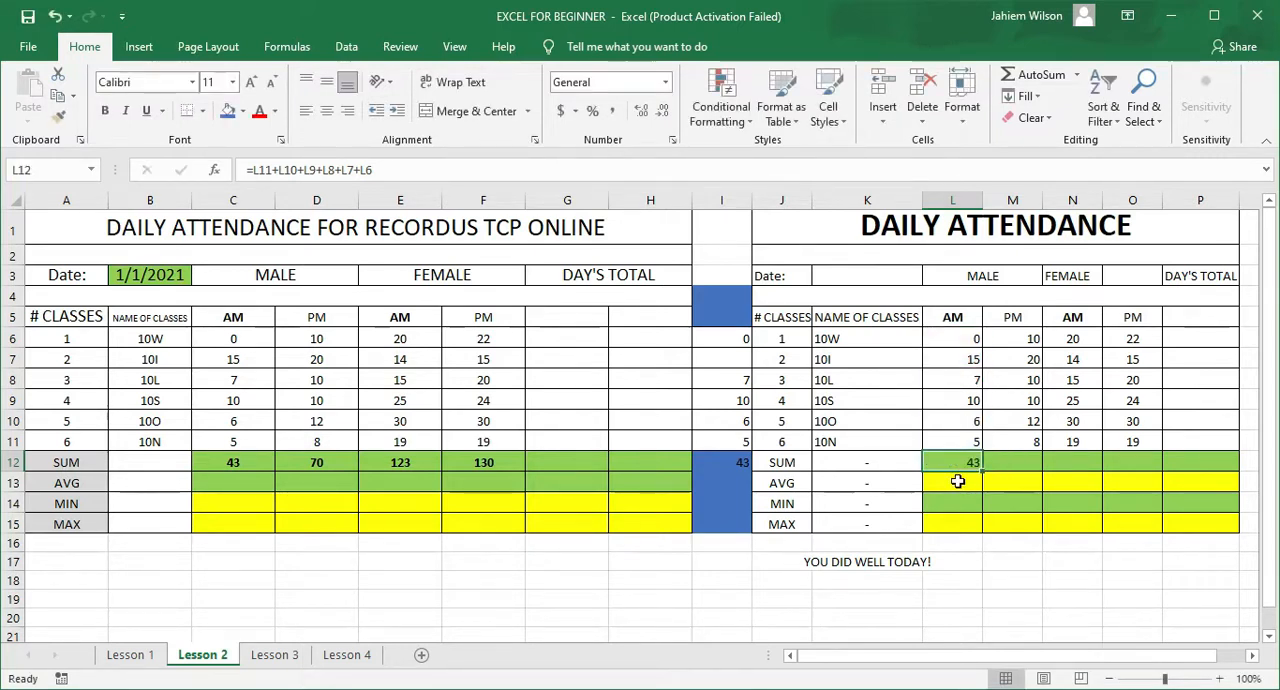
double_click(734, 461)
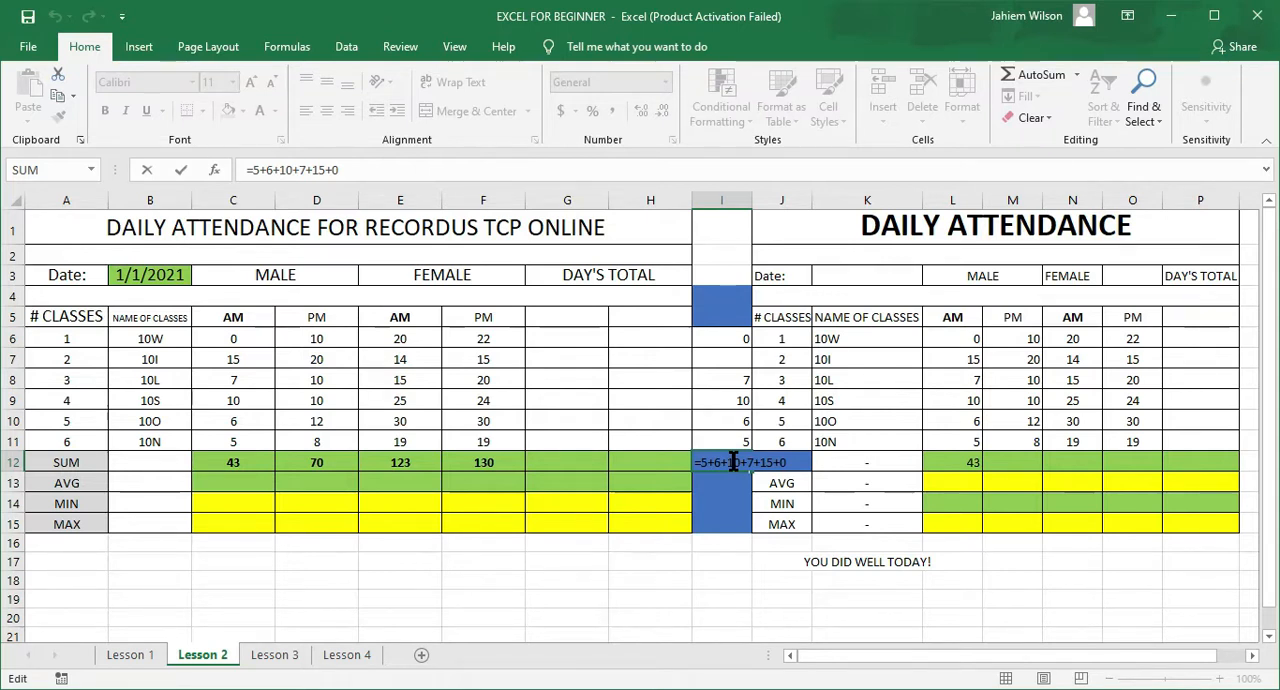
key(Escape)
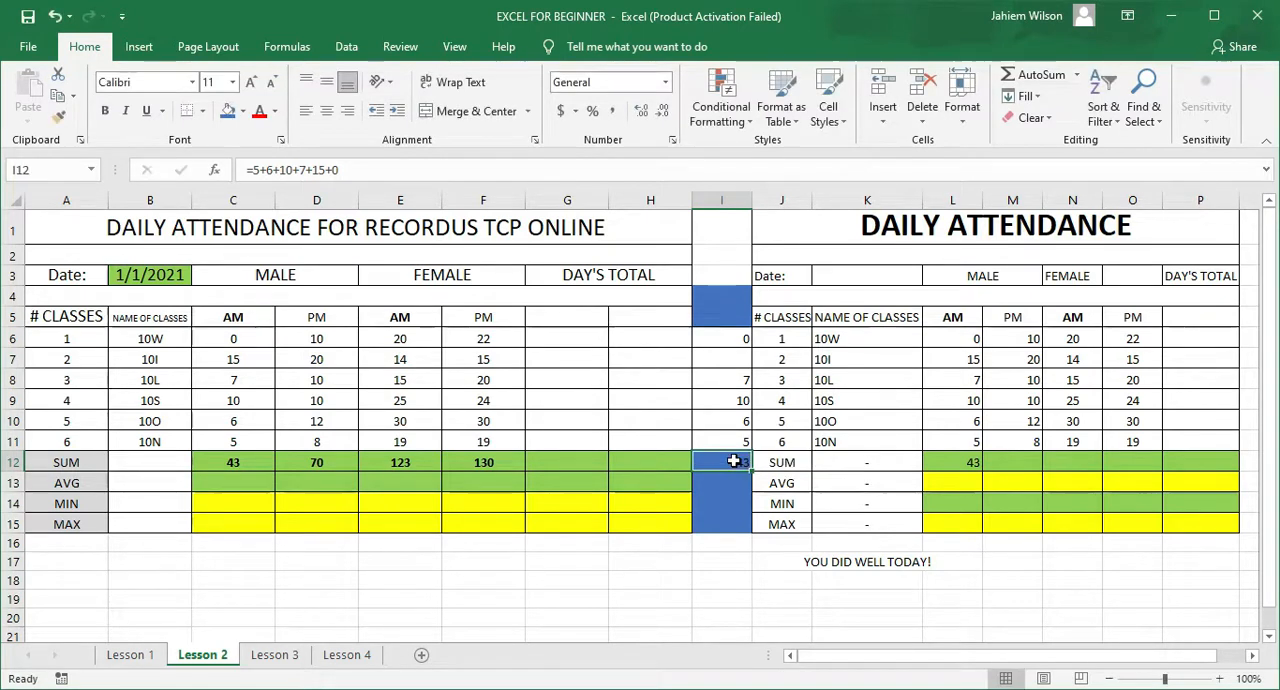
Step: Insert the SUM function in M12 through the Insert Function dialog, with L12 as its Number1 argument
click(1012, 463)
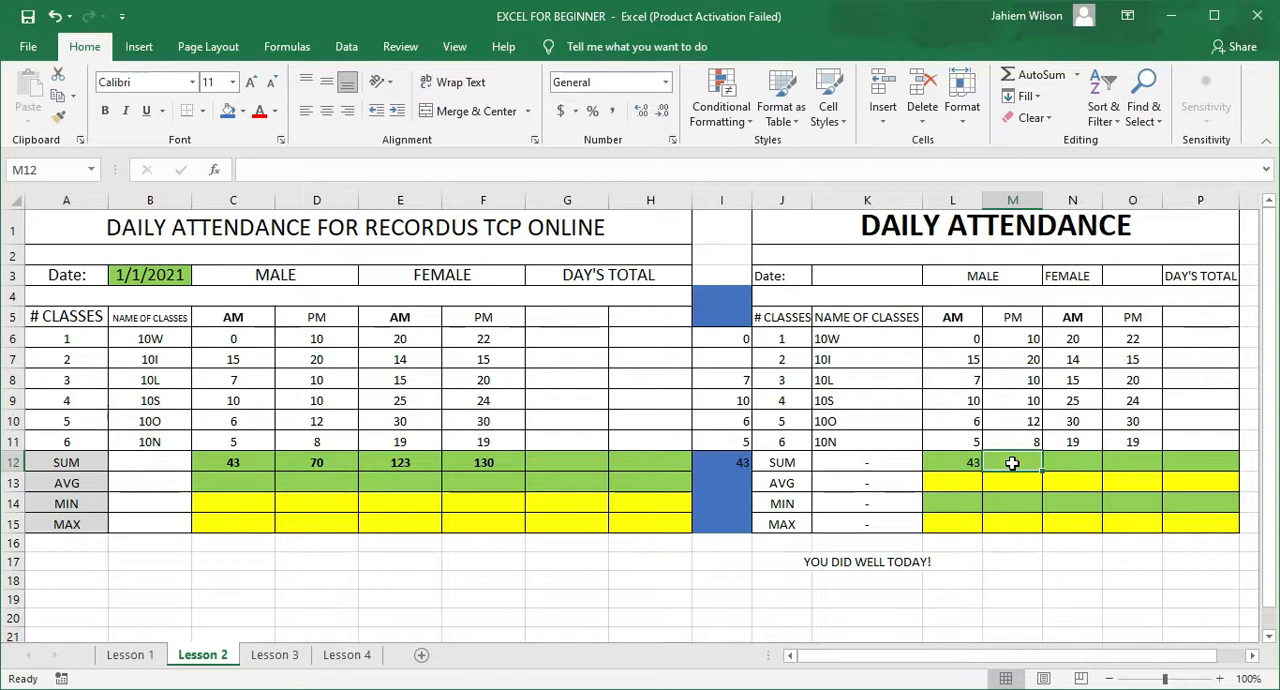
click(290, 47)
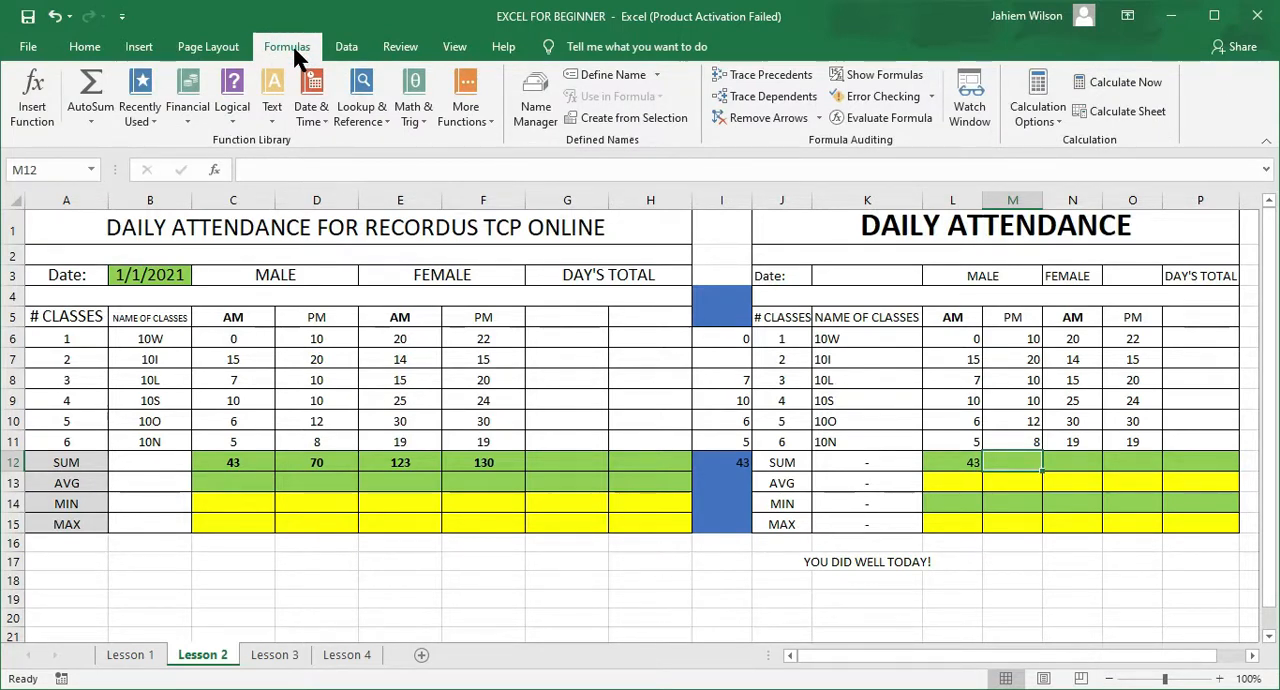
click(41, 99)
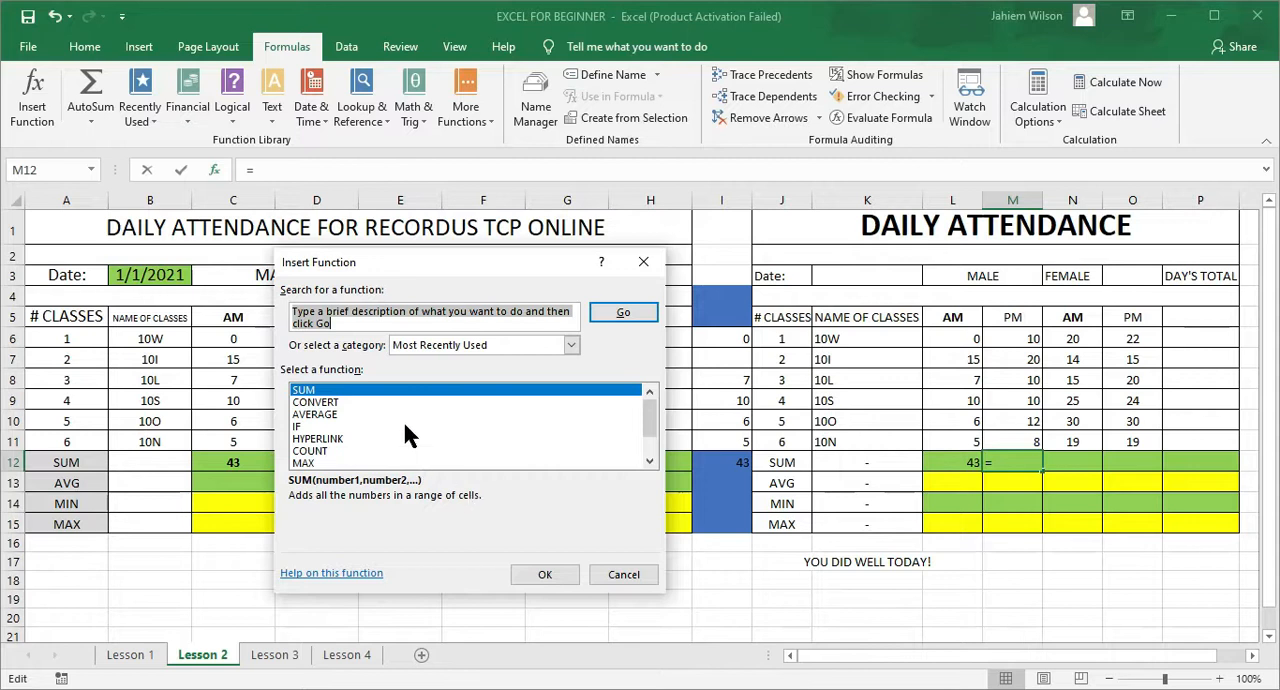
click(547, 575)
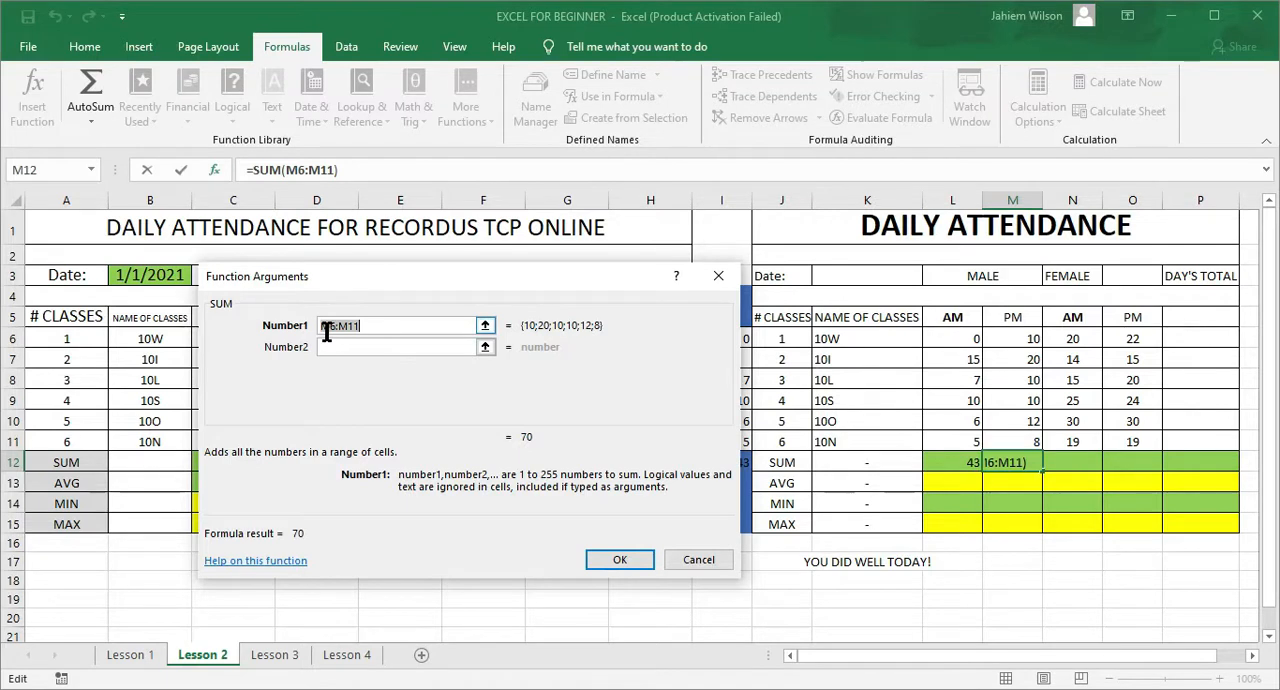
click(366, 326)
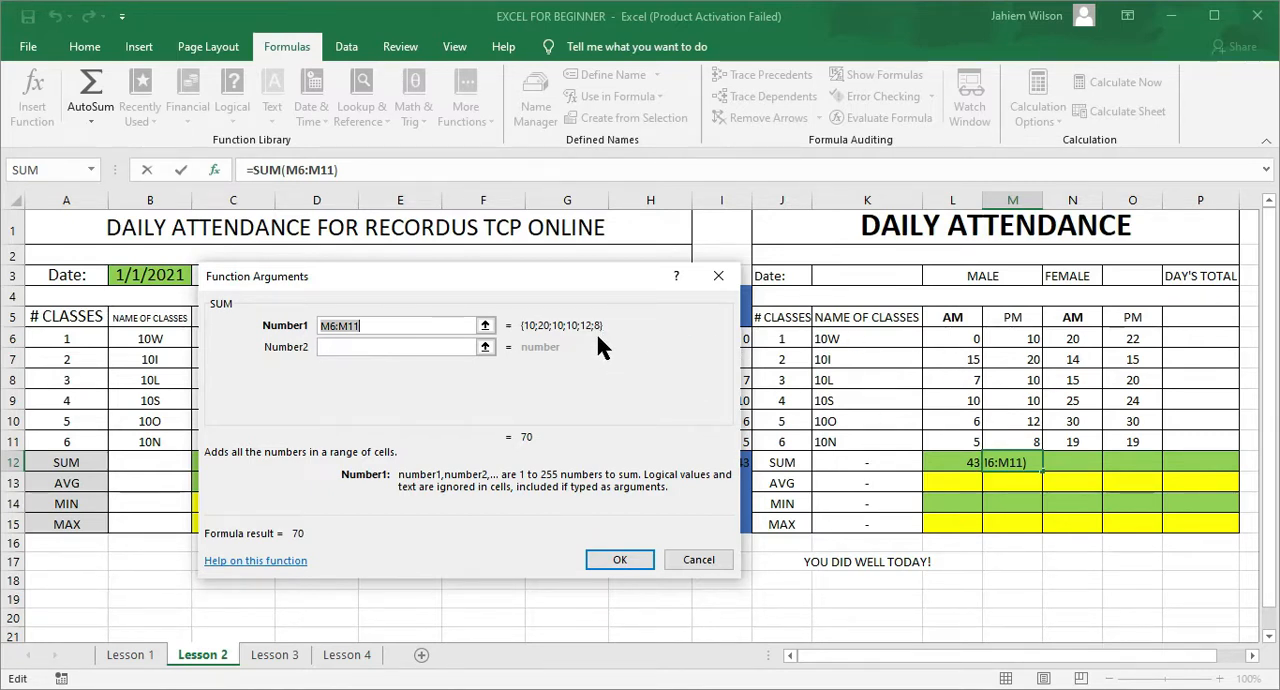
click(955, 464)
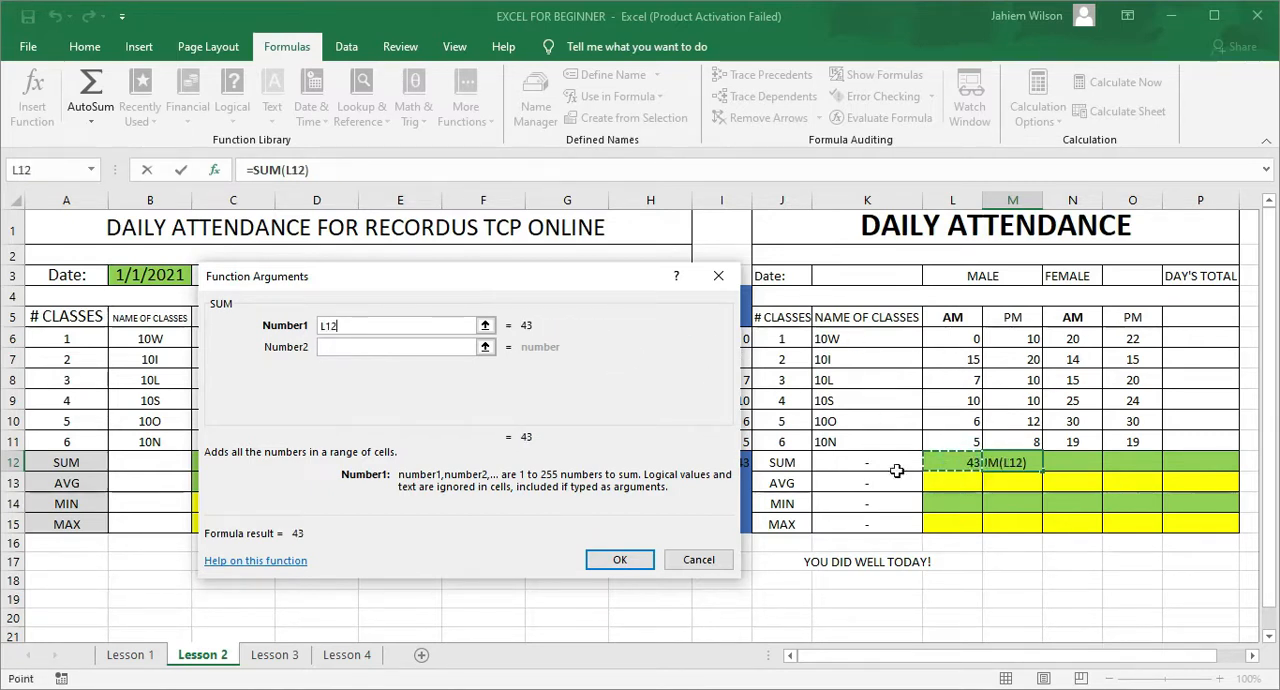
click(608, 560)
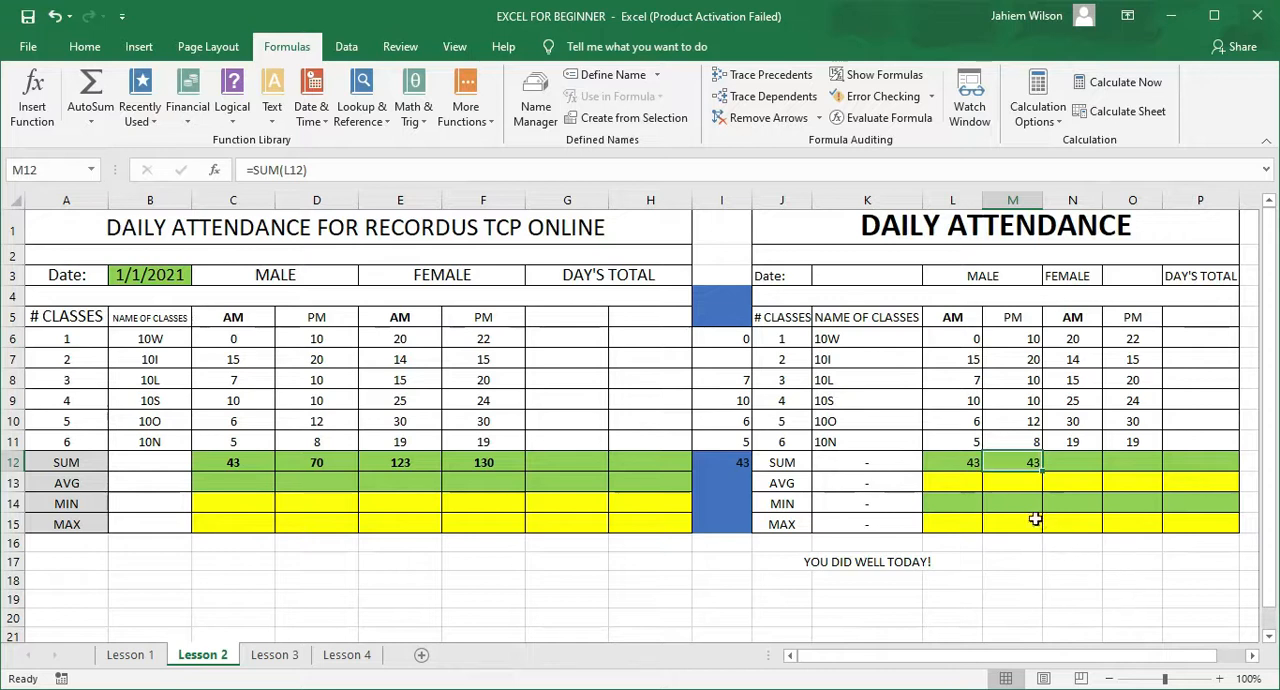
Step: Change the M12 formula to =SUM(M6:M11) for the male PM column and check the range it covers
double_click(1015, 460)
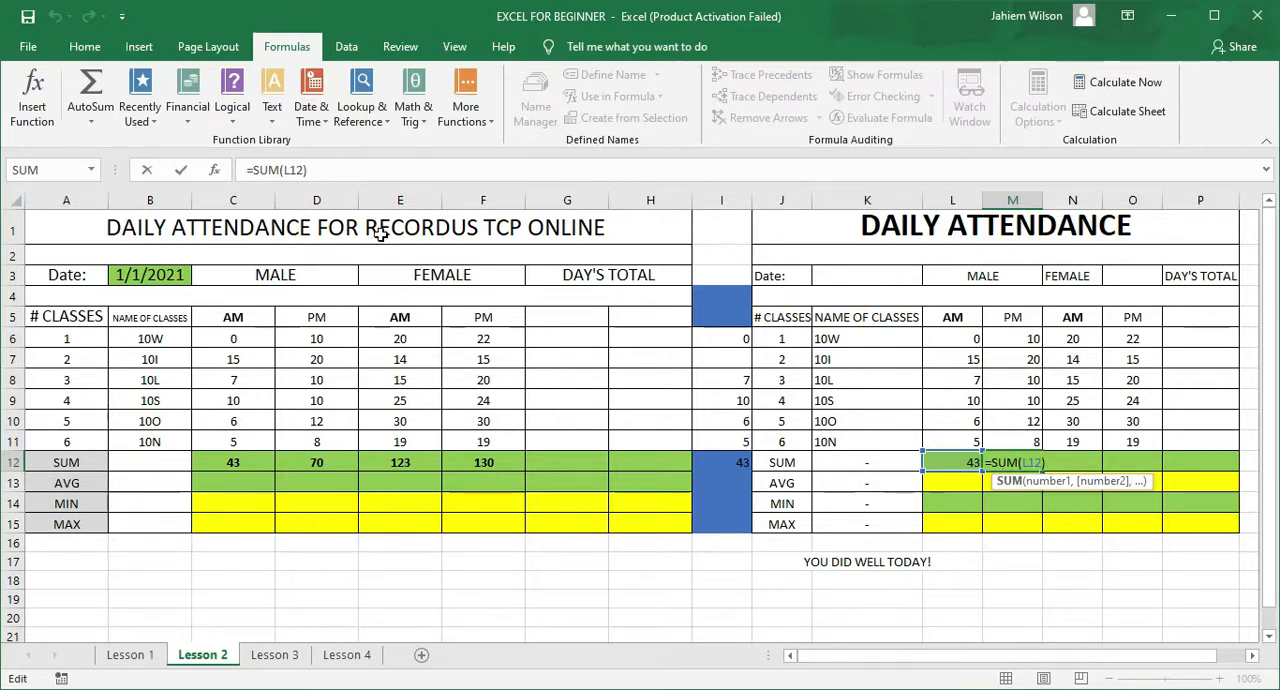
click(300, 169)
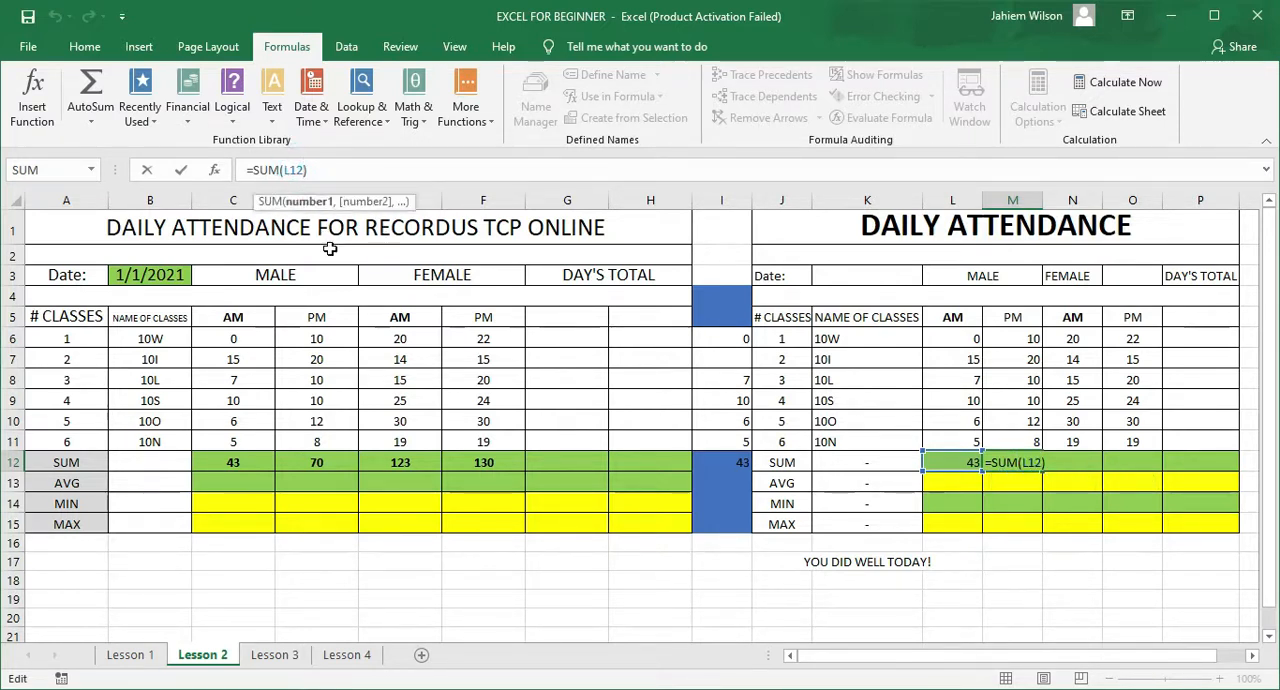
key(BackSpace)
key(BackSpace)
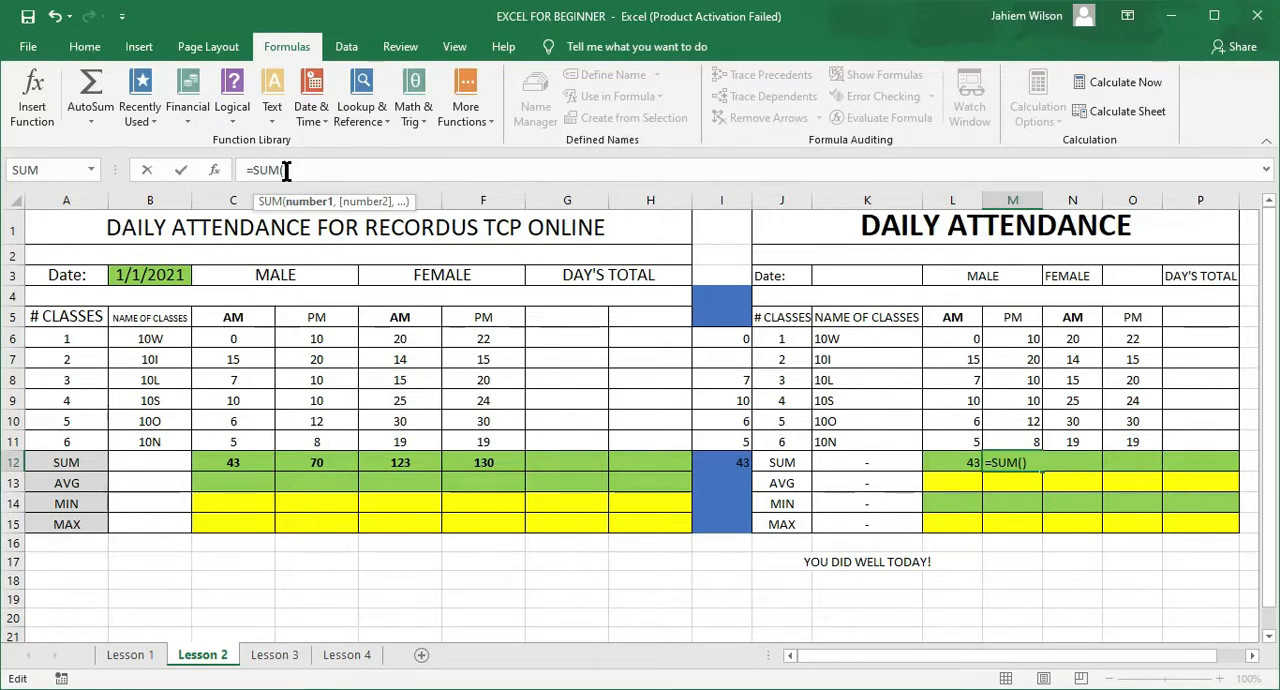
click(1025, 340)
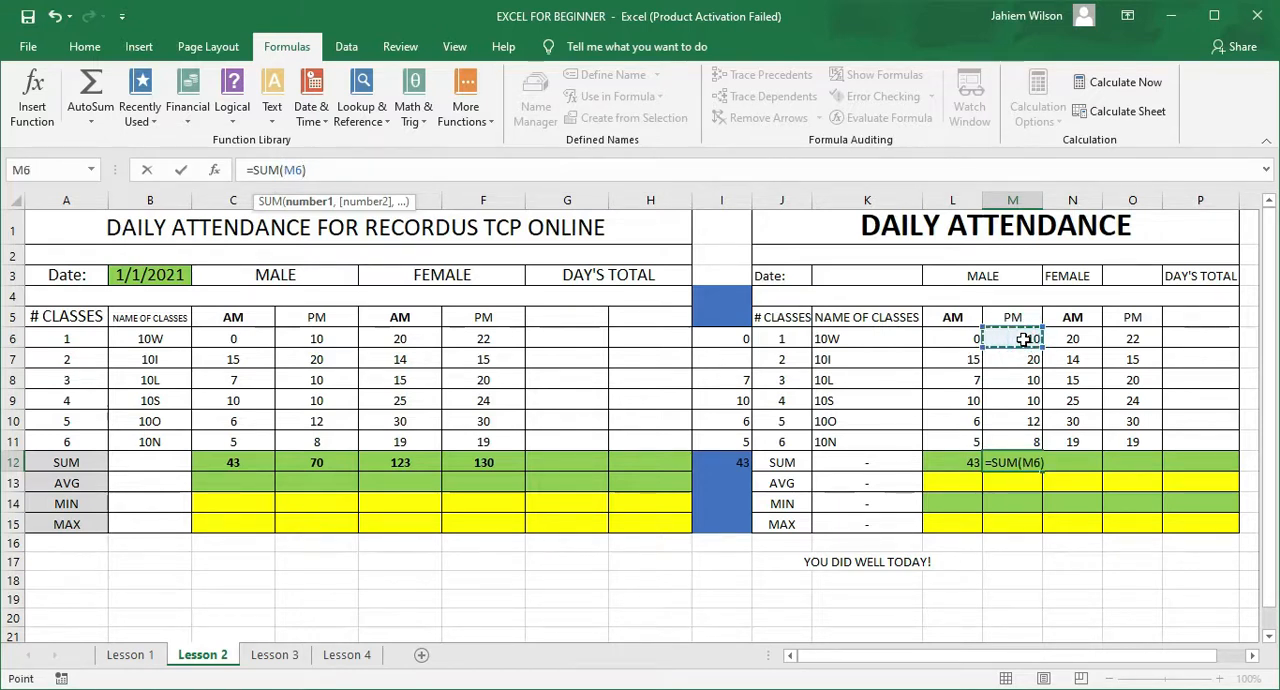
drag(1025, 340, 1023, 435)
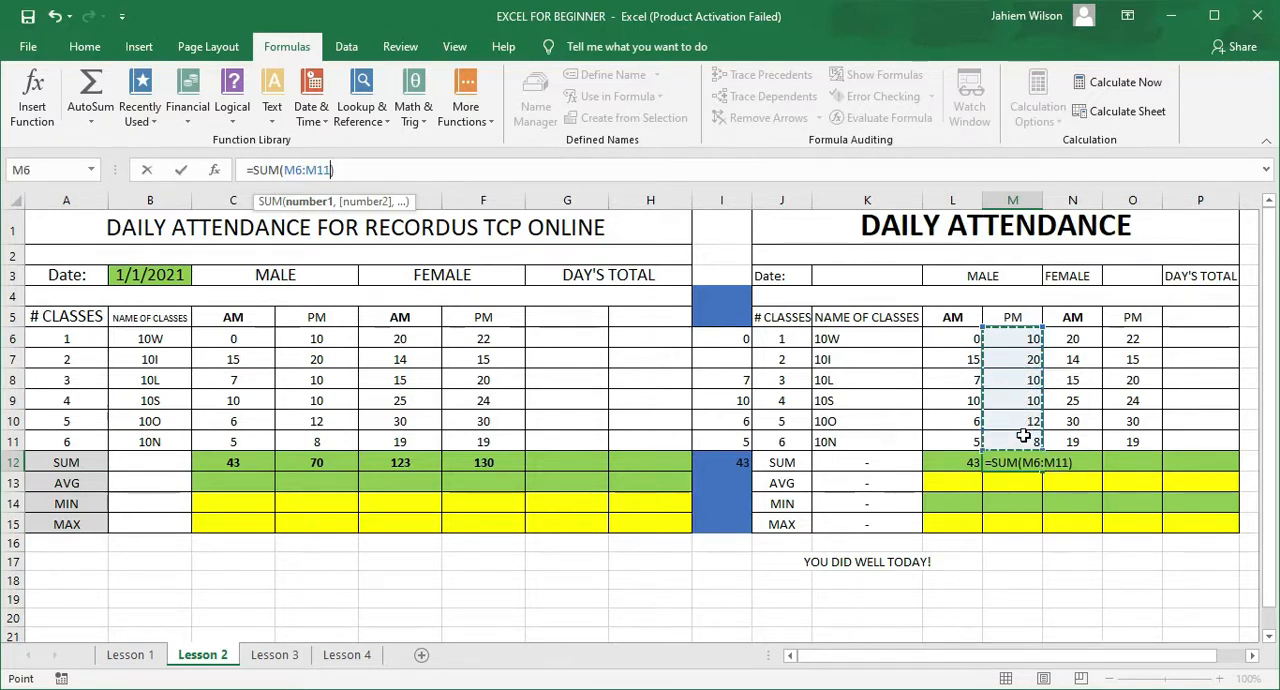
key(Return)
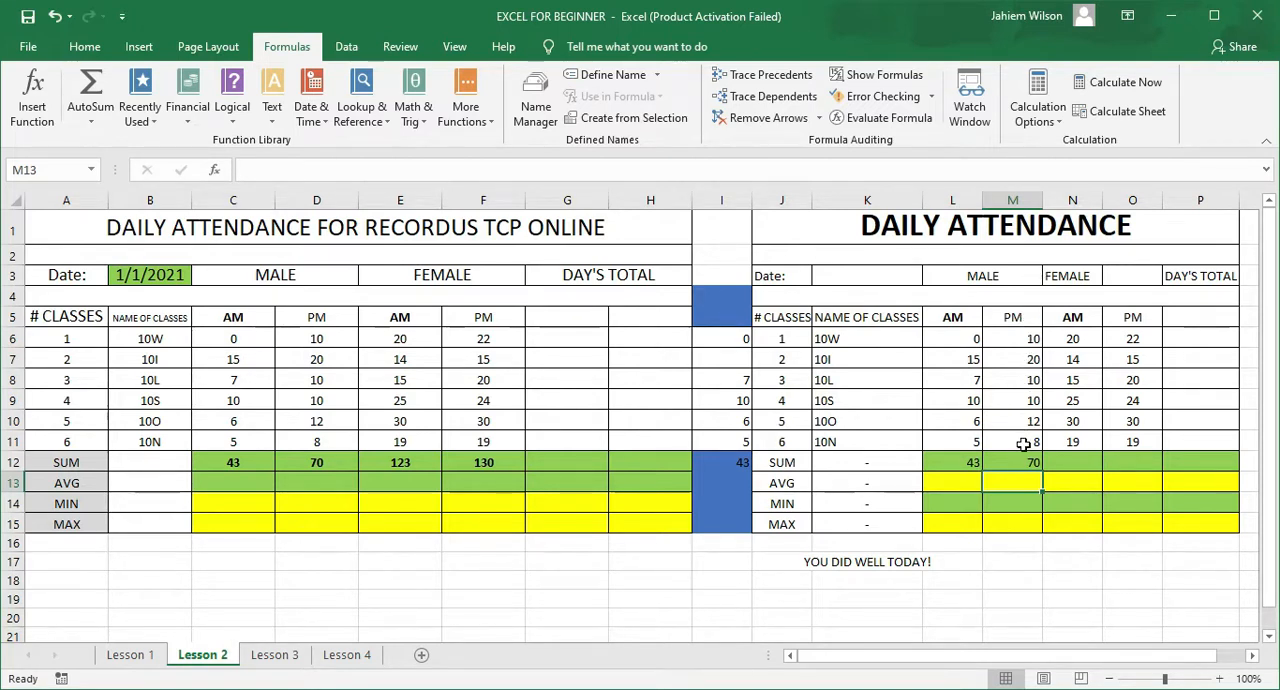
double_click(1025, 461)
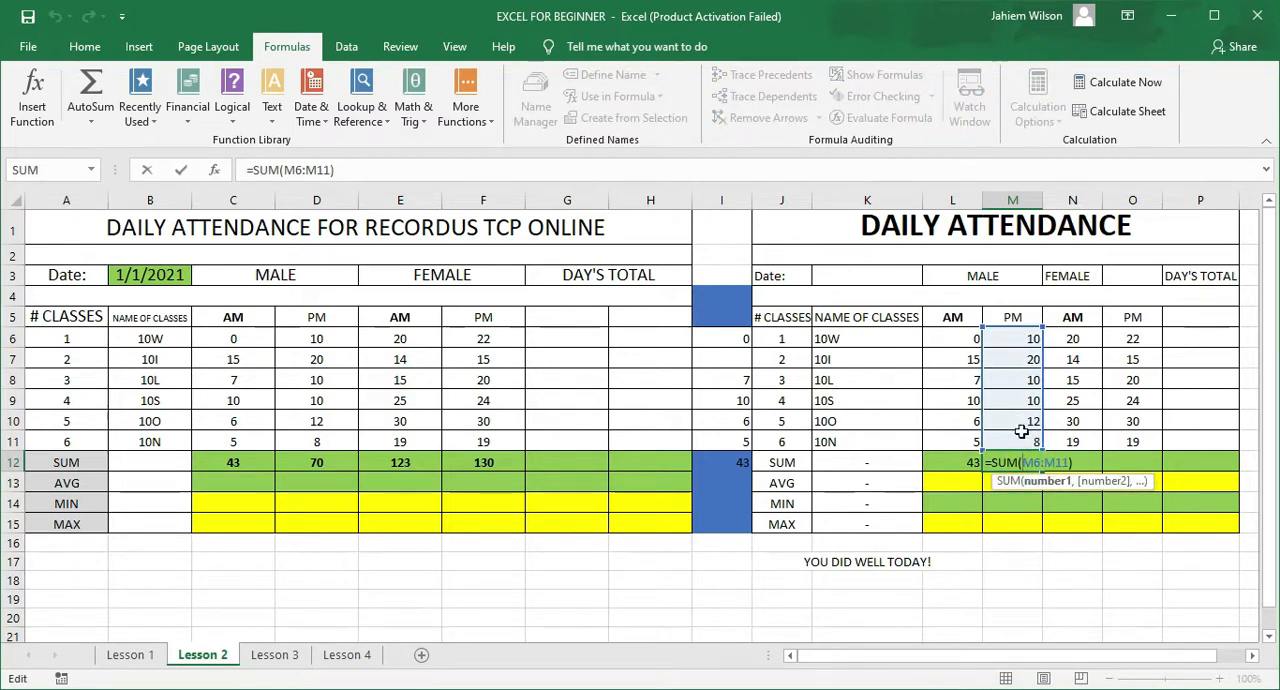
key(Escape)
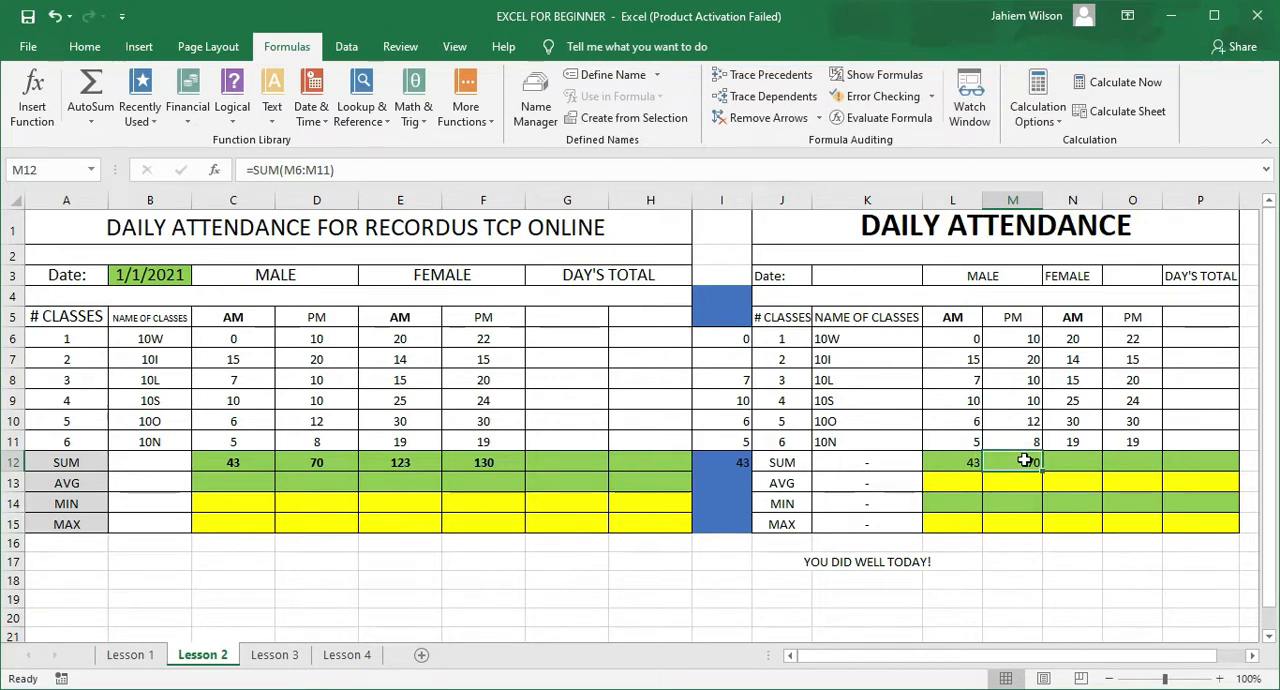
Step: Total the female AM column in N12 with AutoSum's Sum function over N6:N11
click(1060, 464)
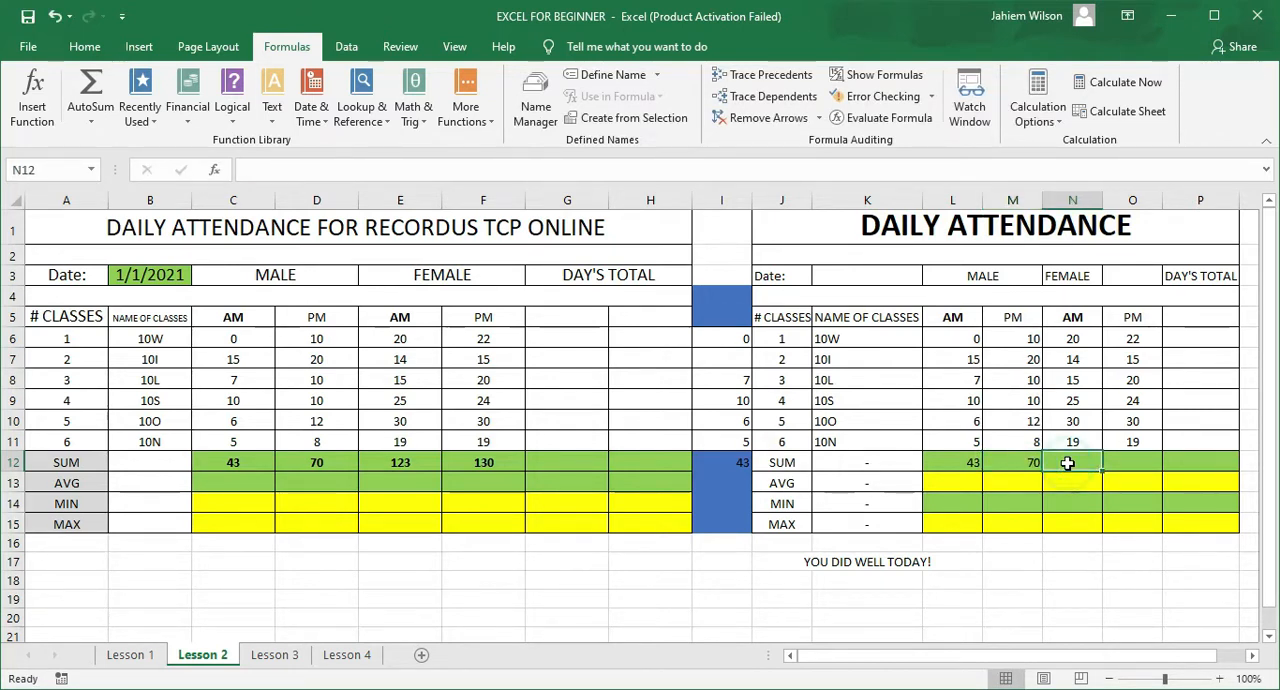
click(88, 112)
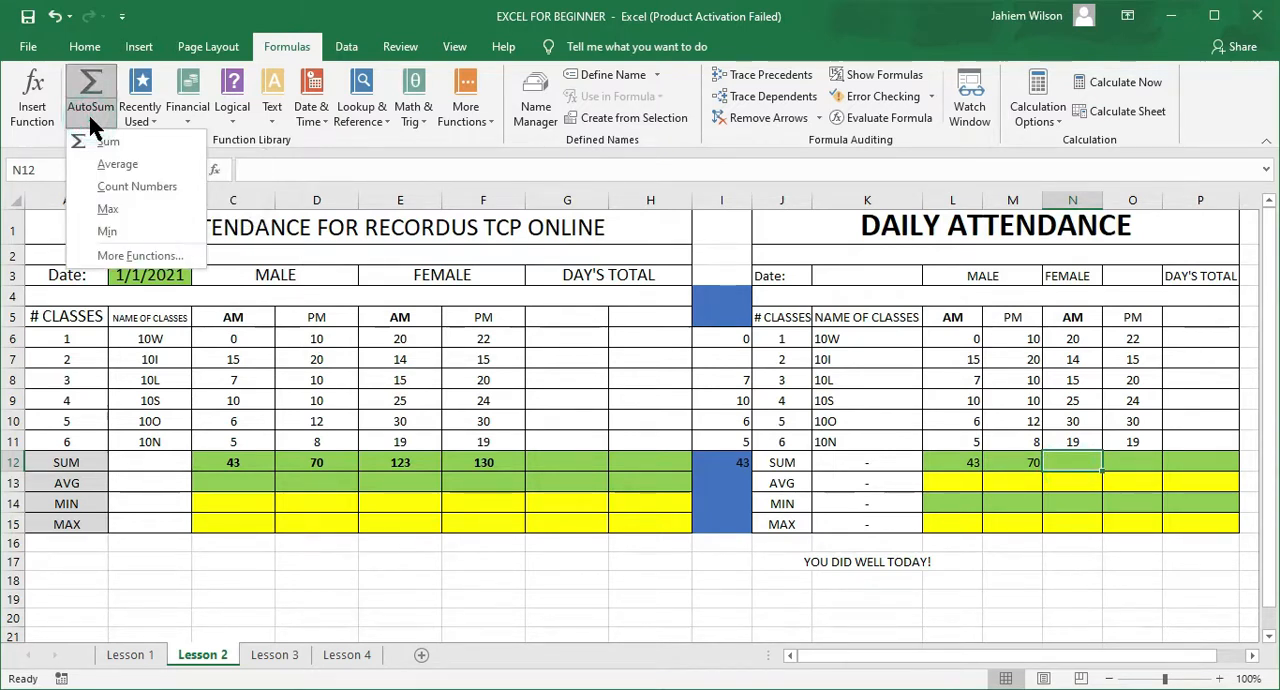
click(104, 143)
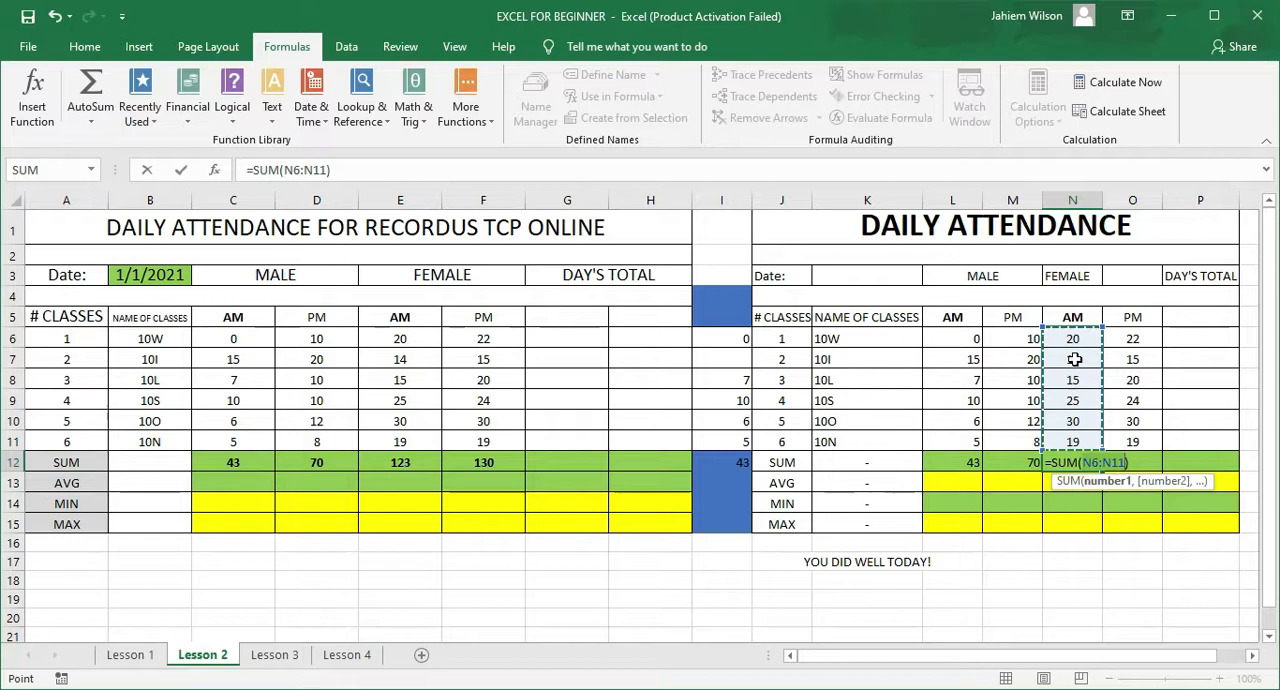
key(Return)
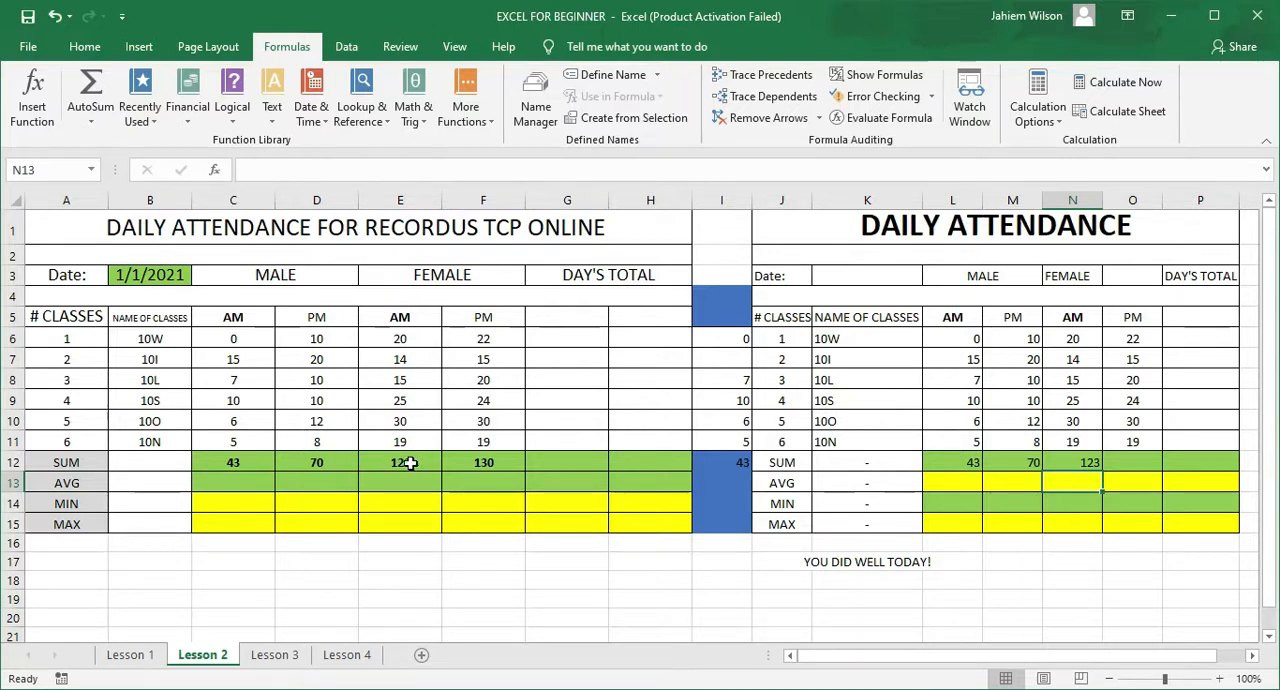
Step: Write the formula =SUM(O6:O11) manually in O12 to total the female PM column
click(1129, 464)
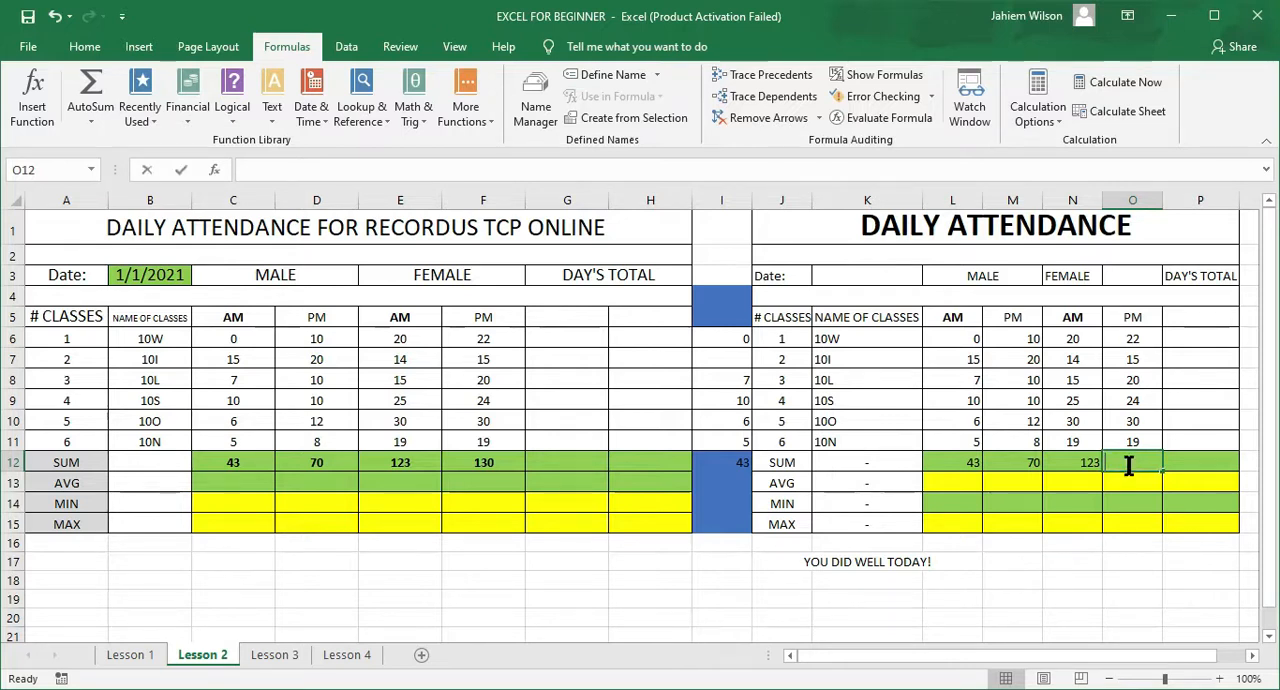
text(=)
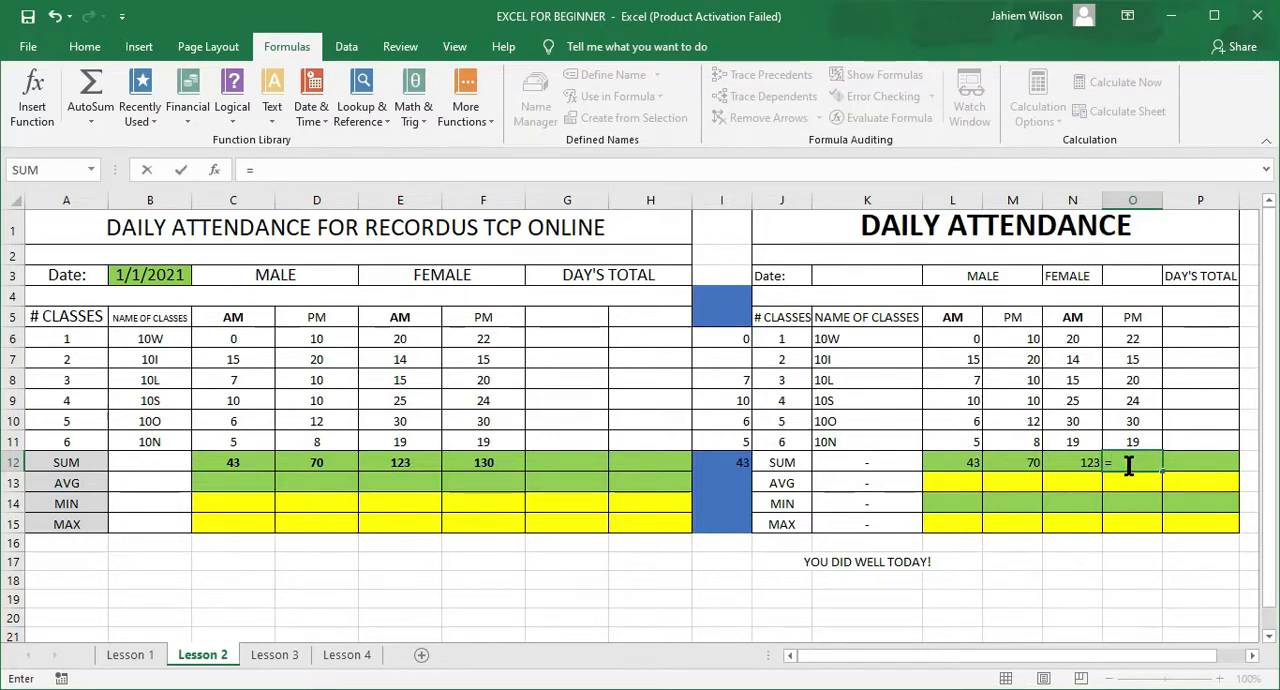
text(SUM)
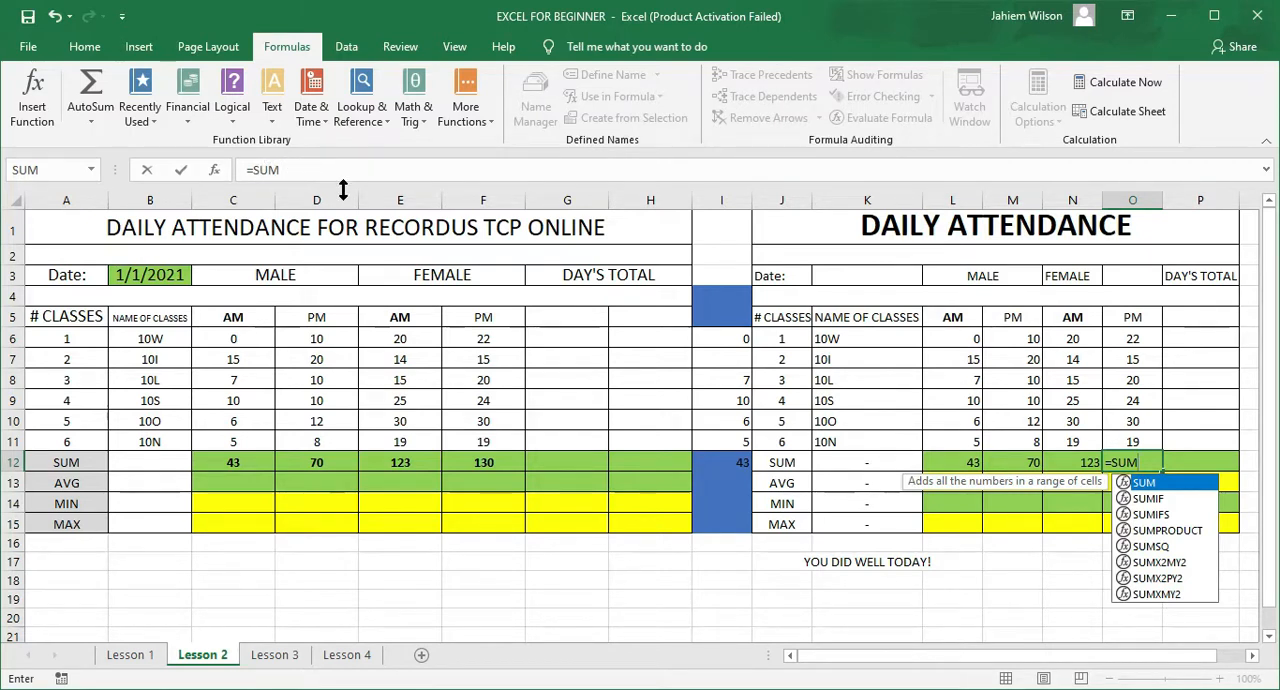
text(()
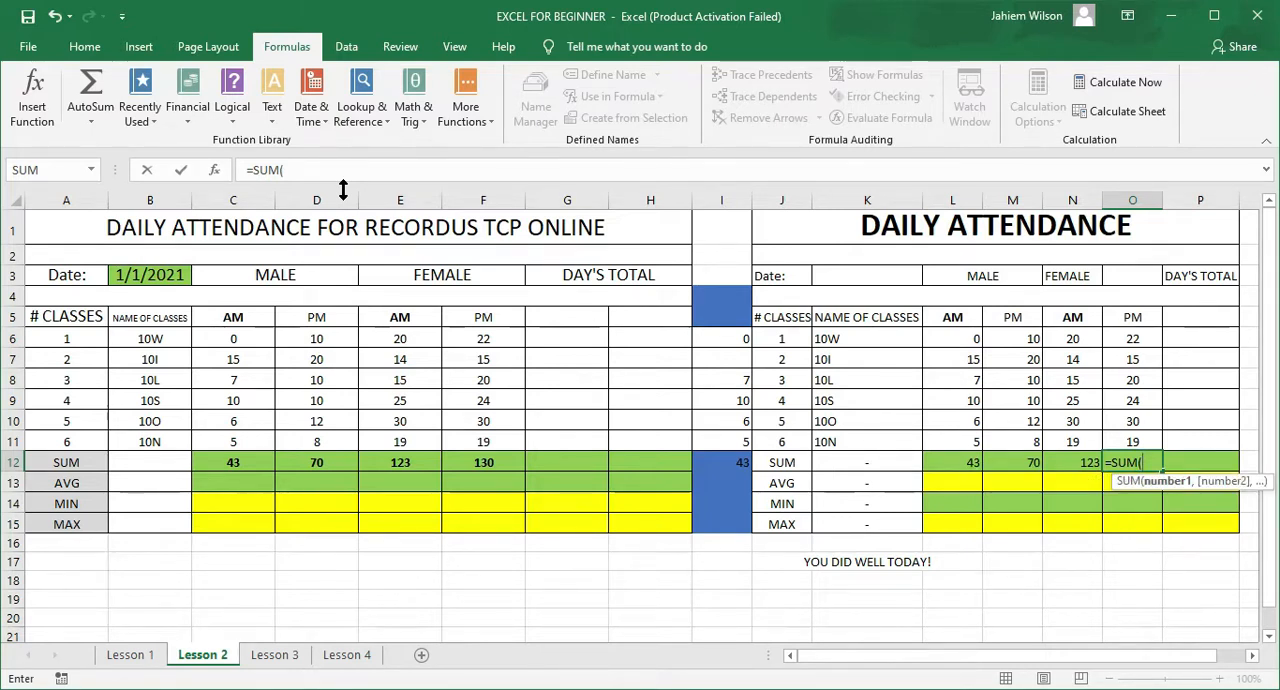
text())
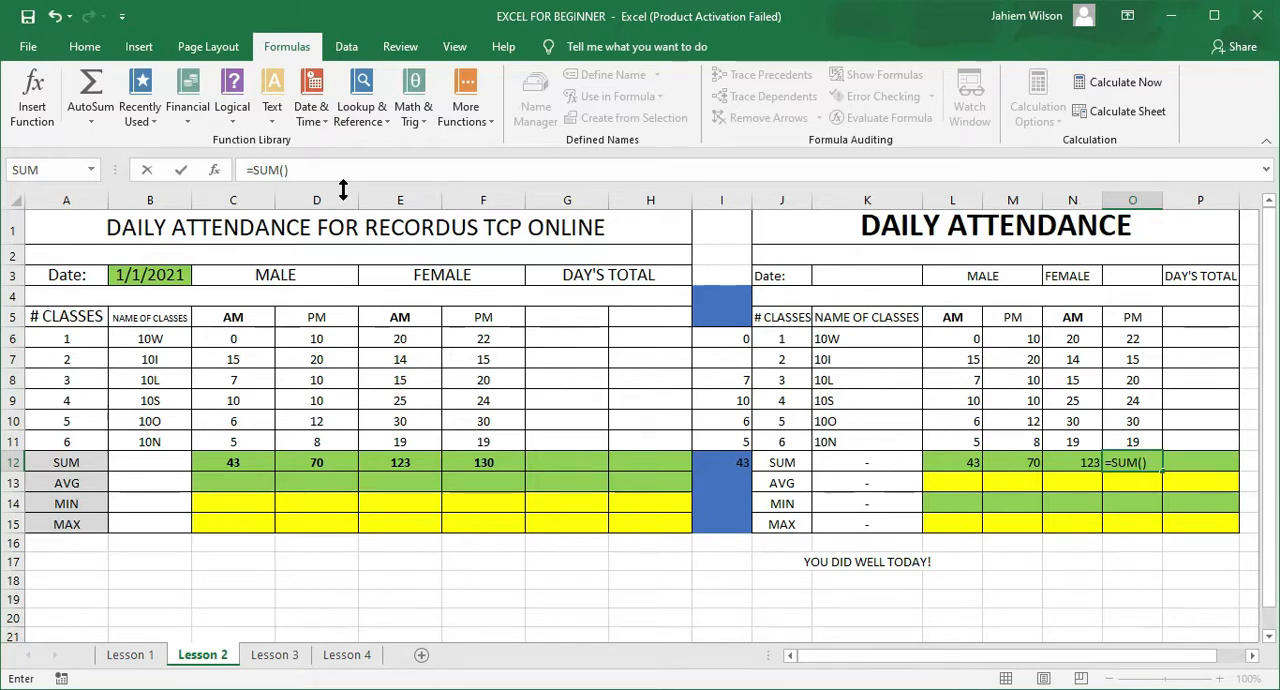
click(283, 171)
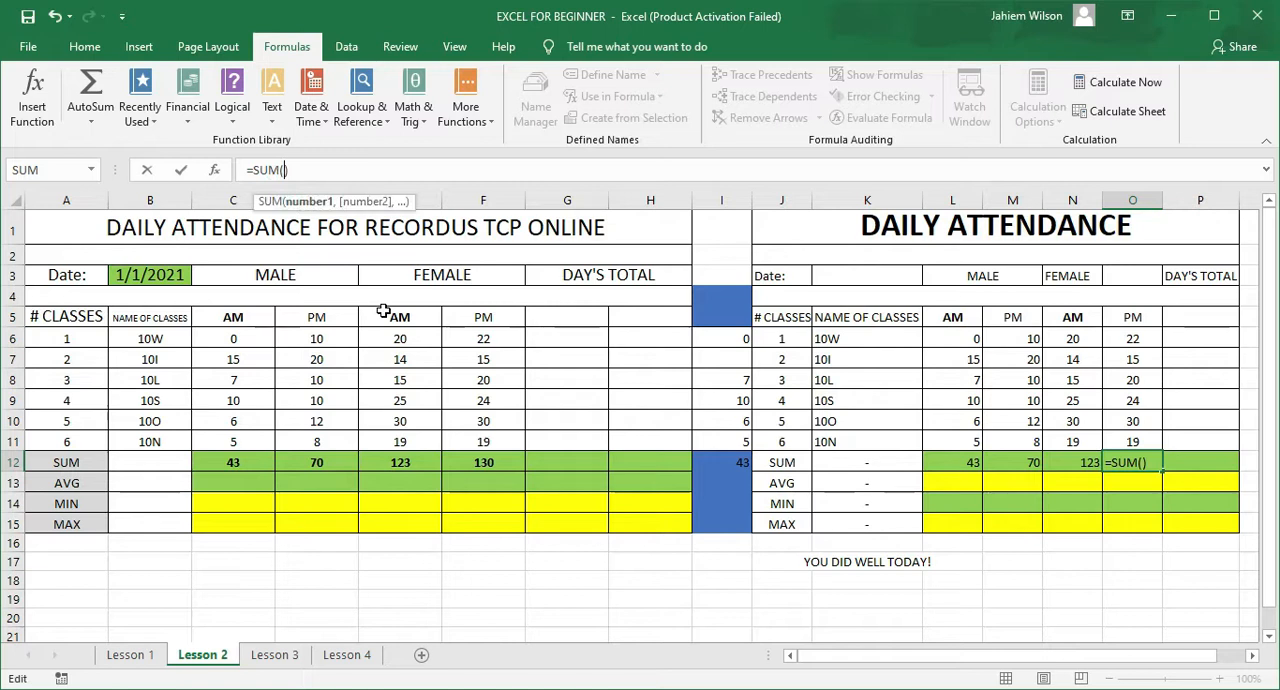
click(1129, 335)
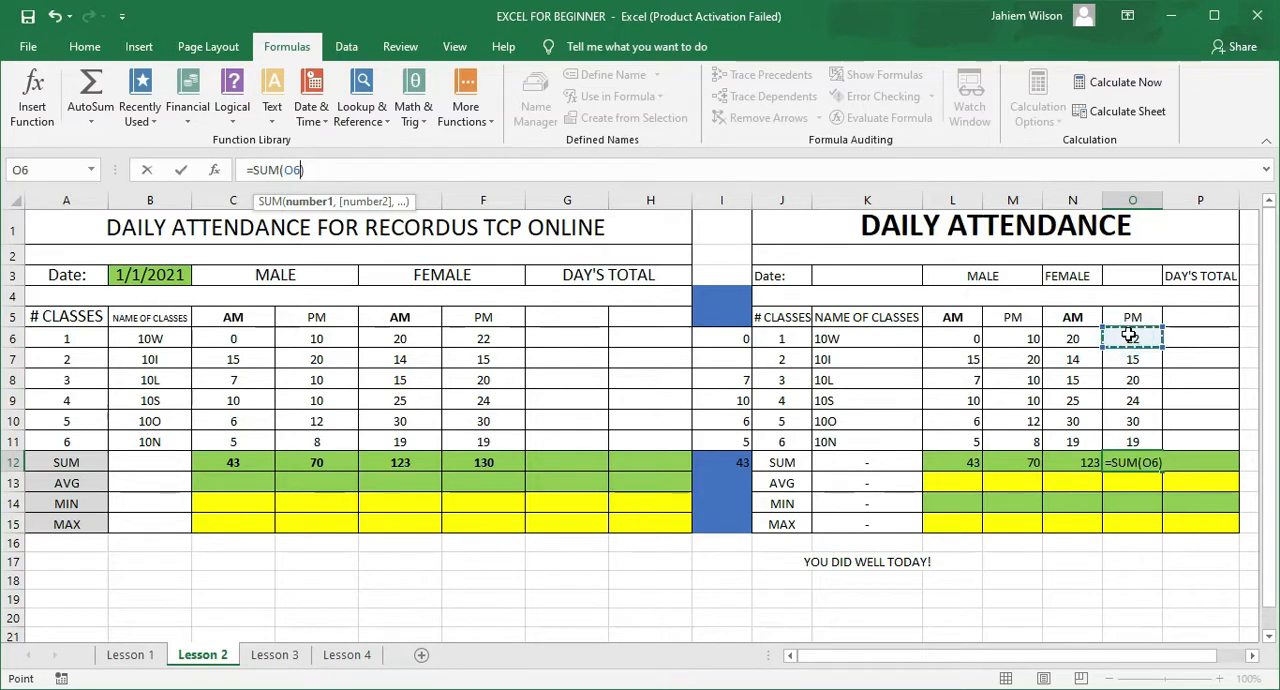
drag(1129, 335, 1131, 441)
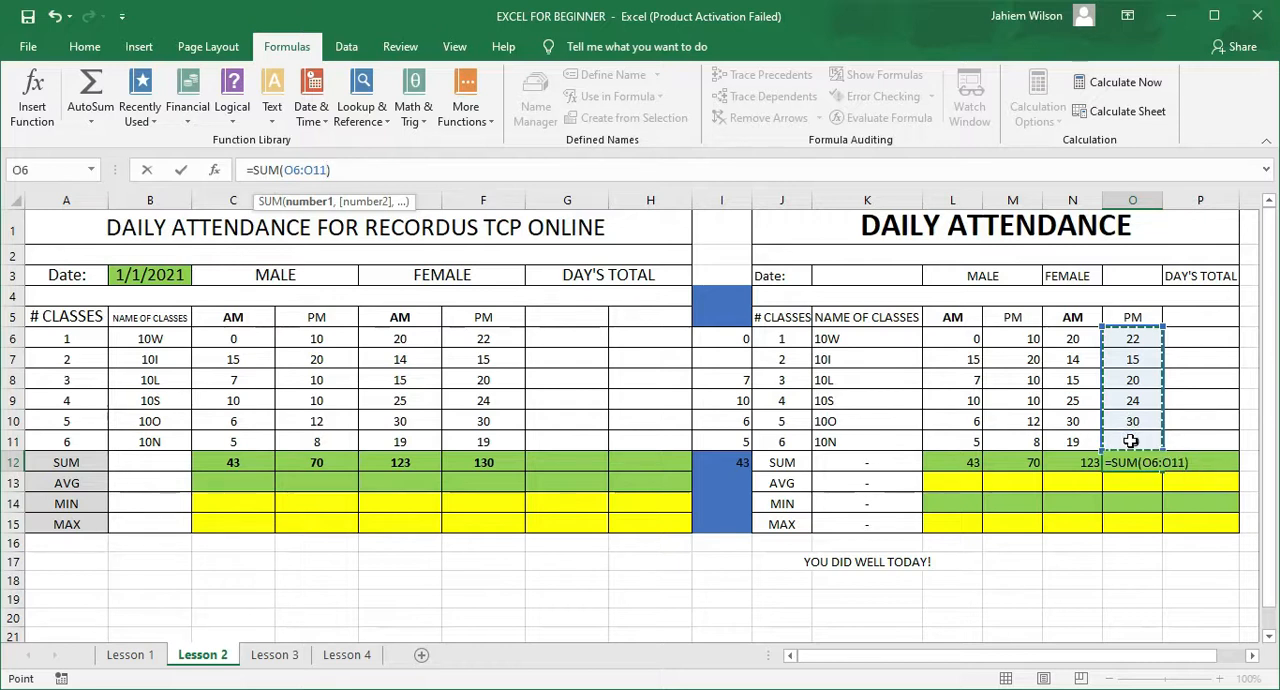
key(Return)
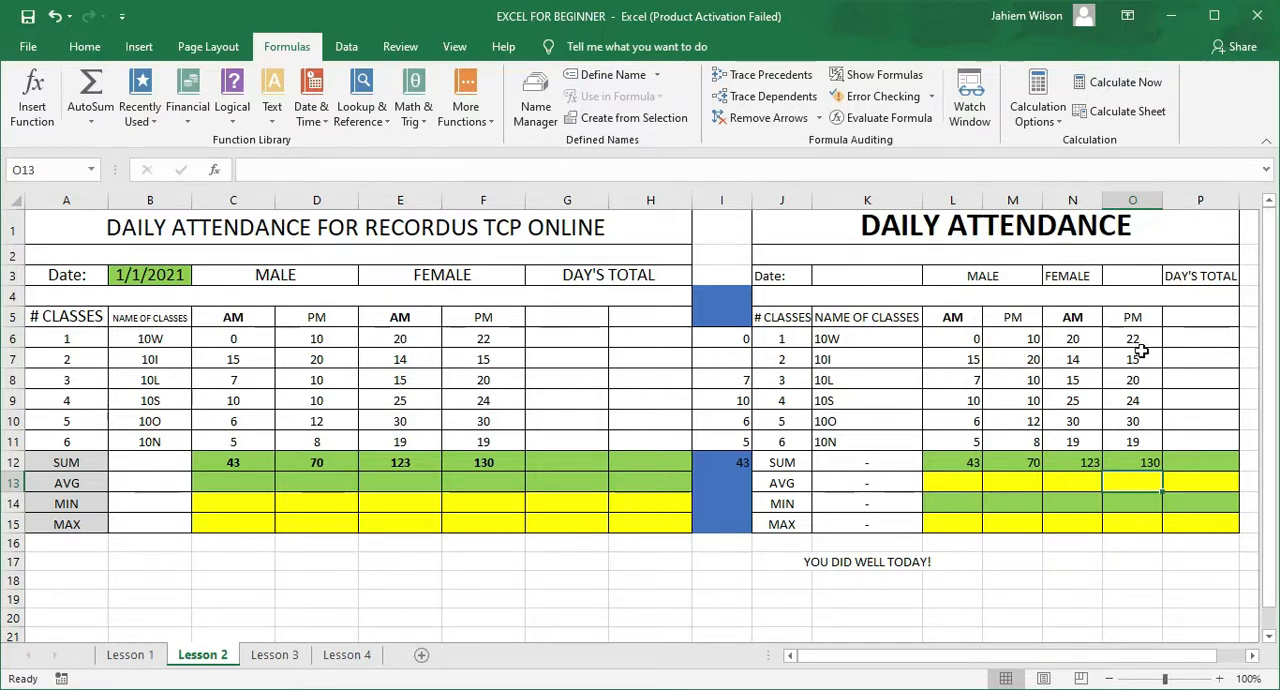
Step: Copy the female PM figures in O6:O11 into the DAY'S TOTAL column at P6:P11
drag(1135, 340, 1137, 439)
key(ctrl+c)
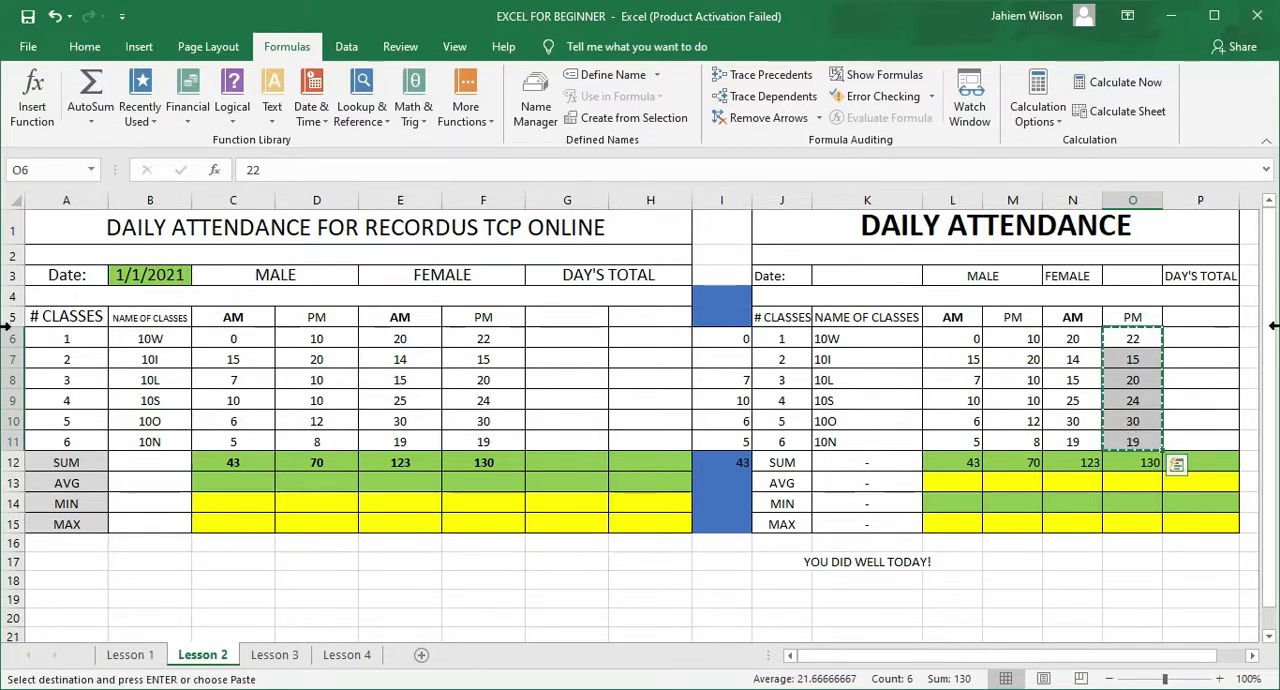
click(1209, 338)
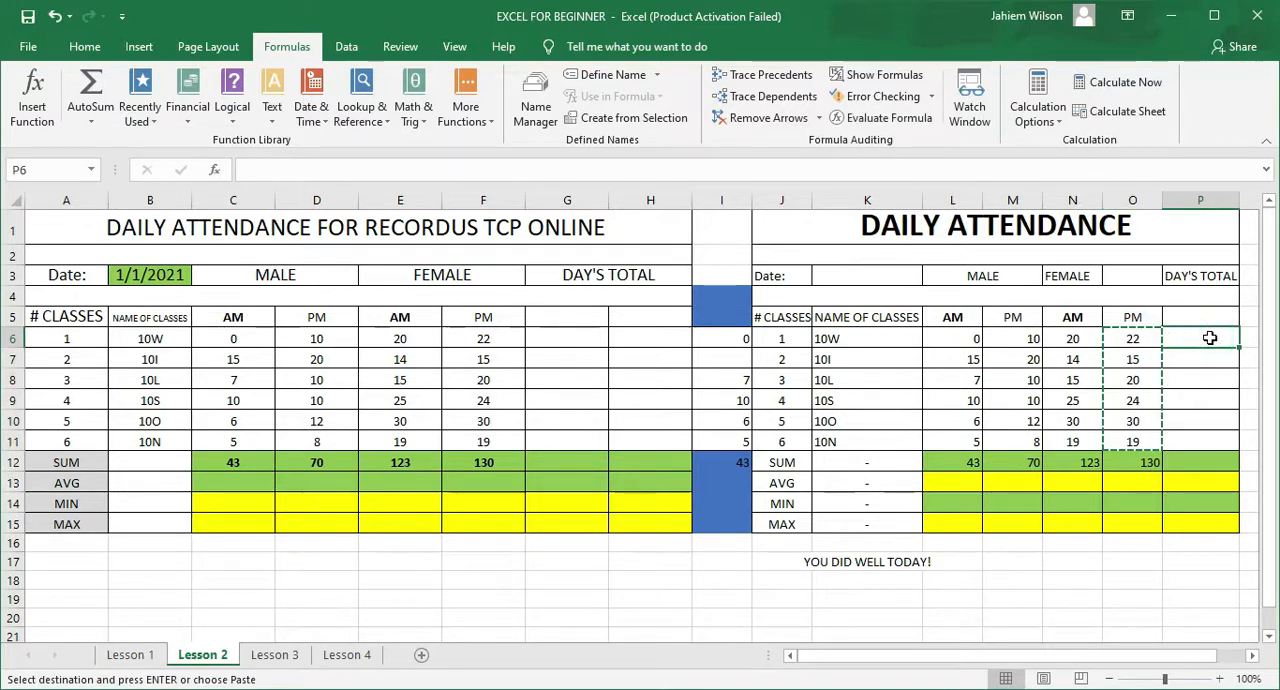
key(ctrl+v)
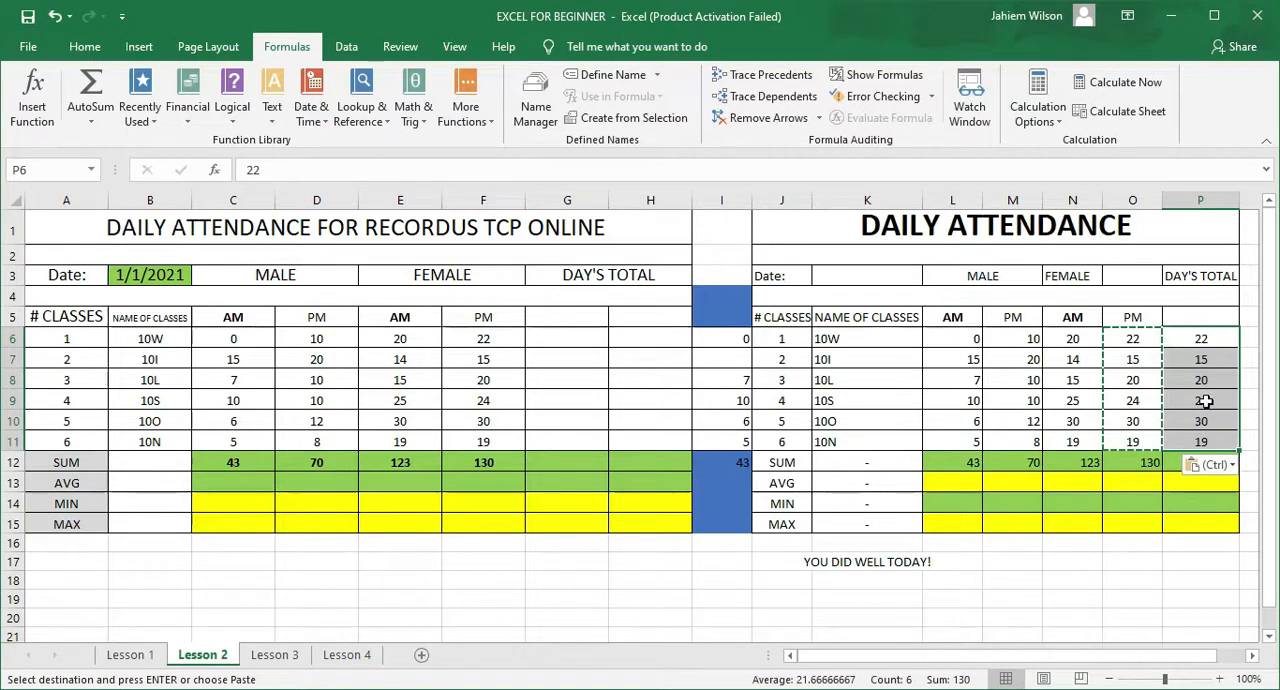
Step: Enter the formula =SUM(P6:P11) in P12 to total the DAY'S TOTAL column, inserting the range between the function's brackets
click(1177, 464)
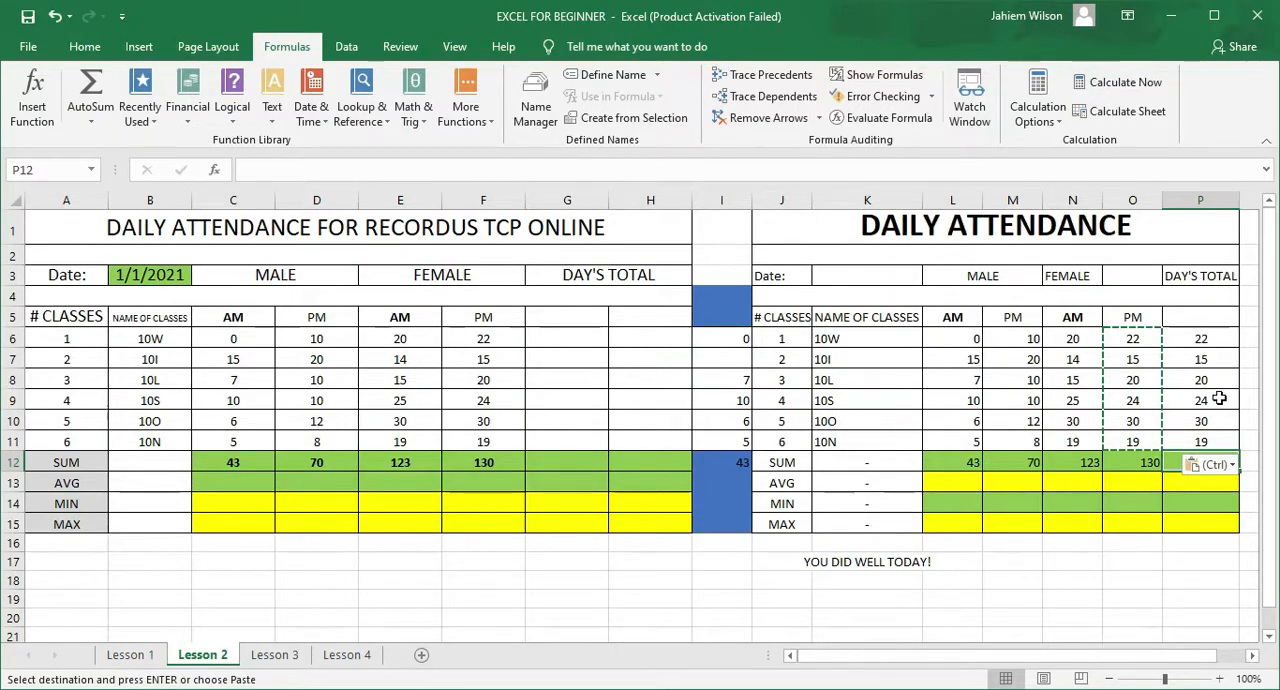
click(1177, 460)
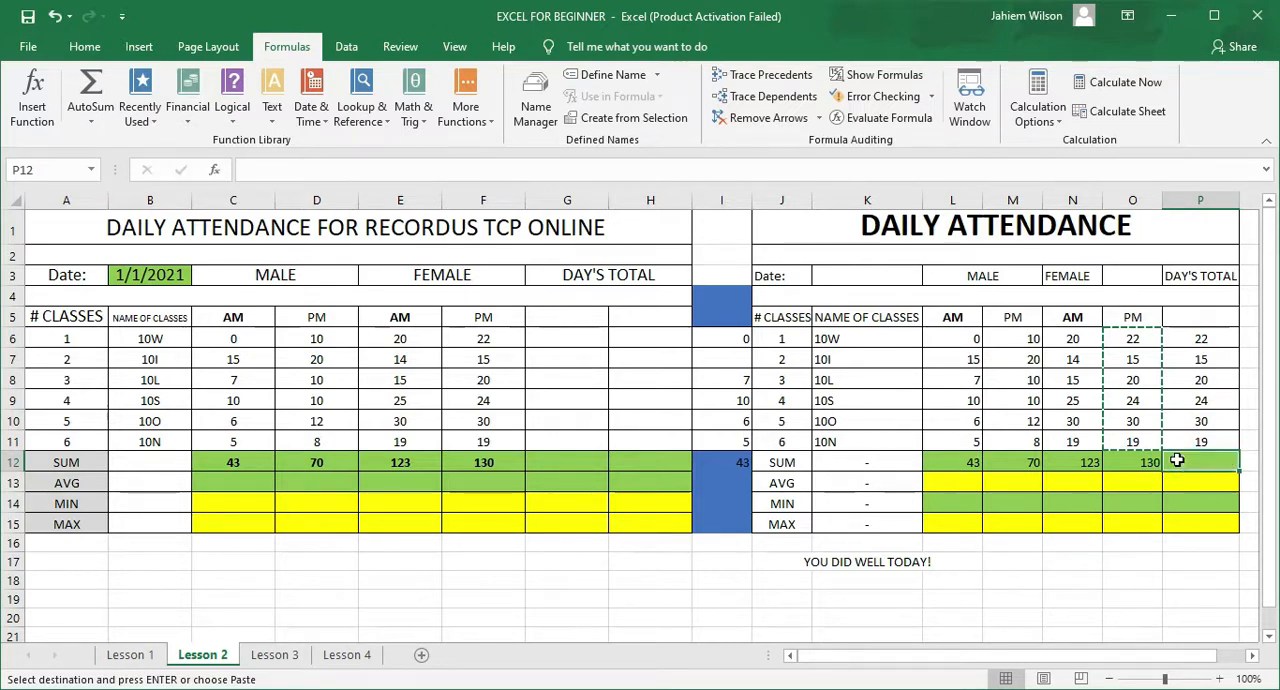
text(=)
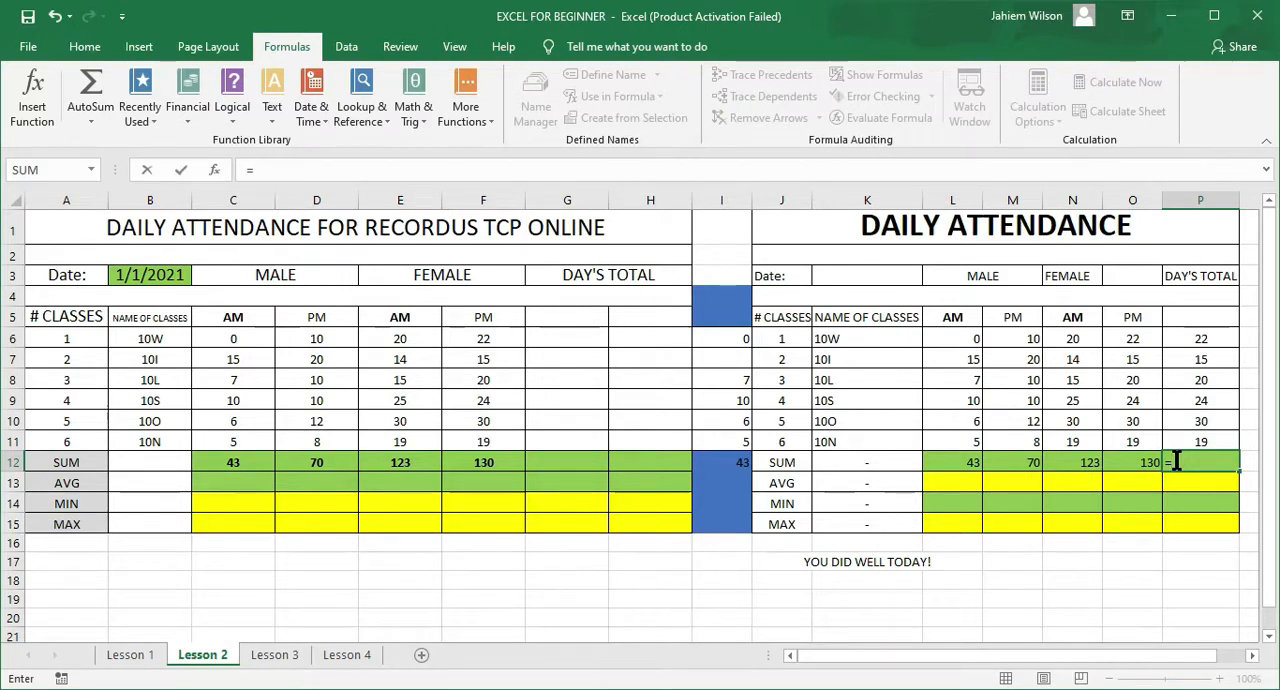
text(SUM)
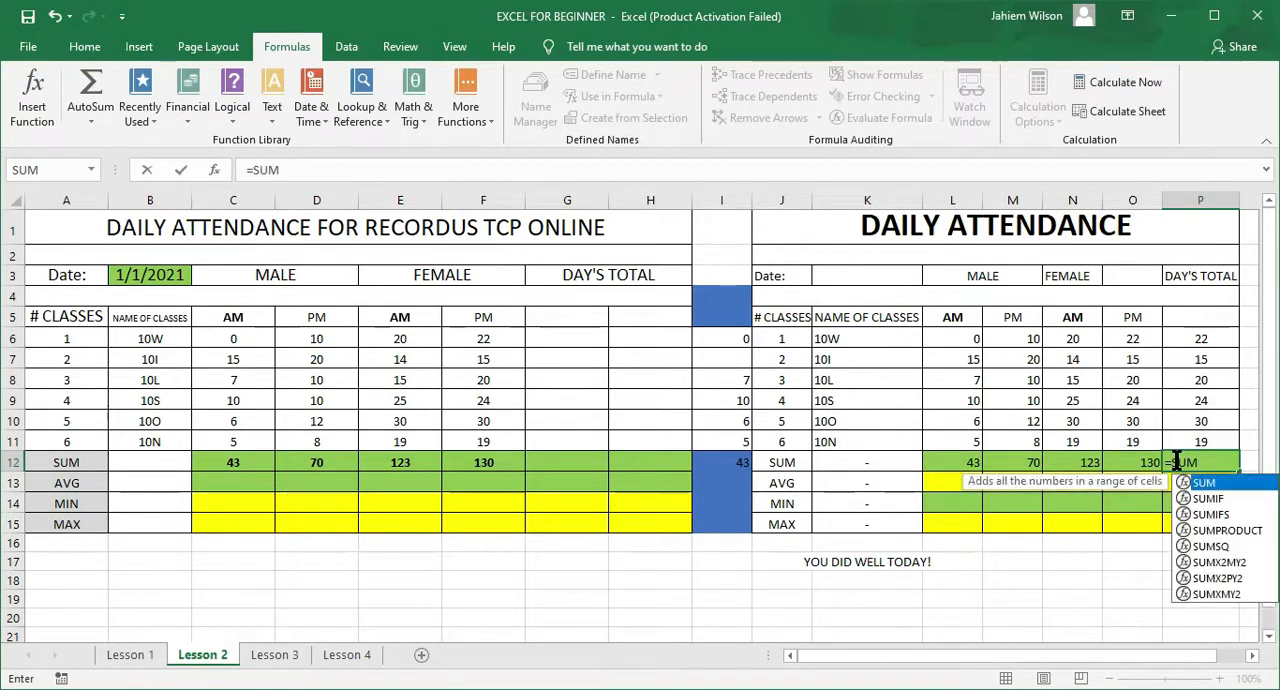
text(()
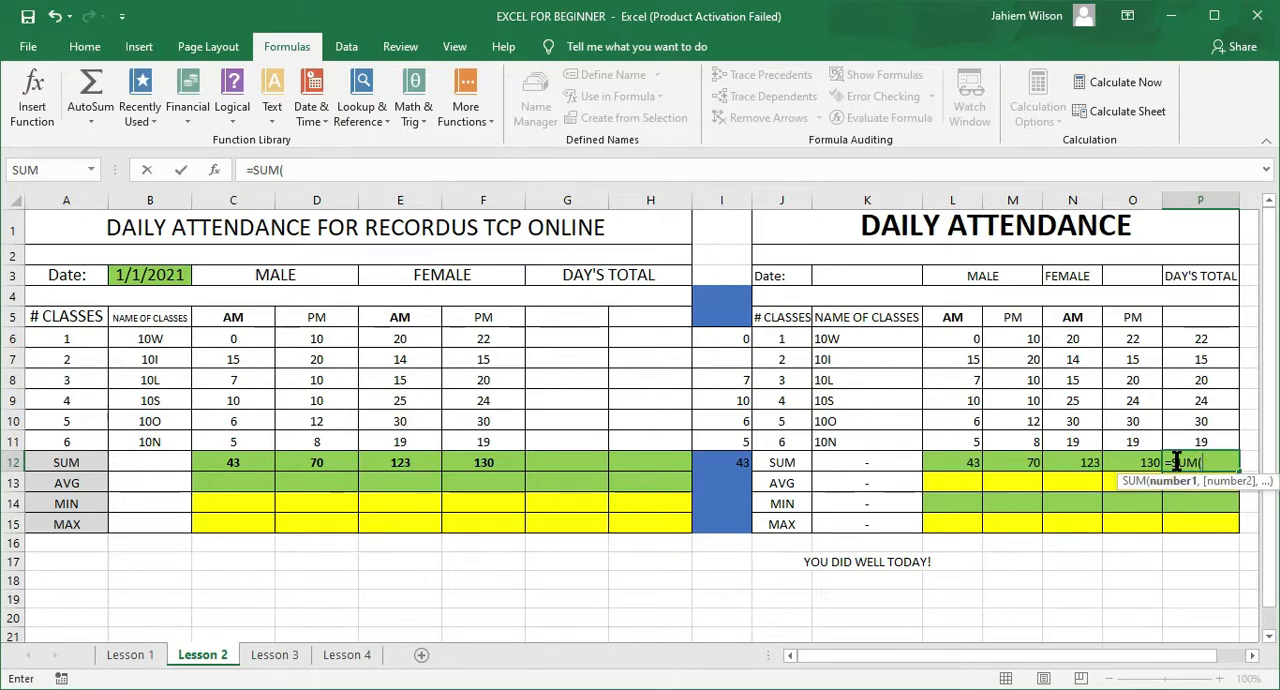
text())
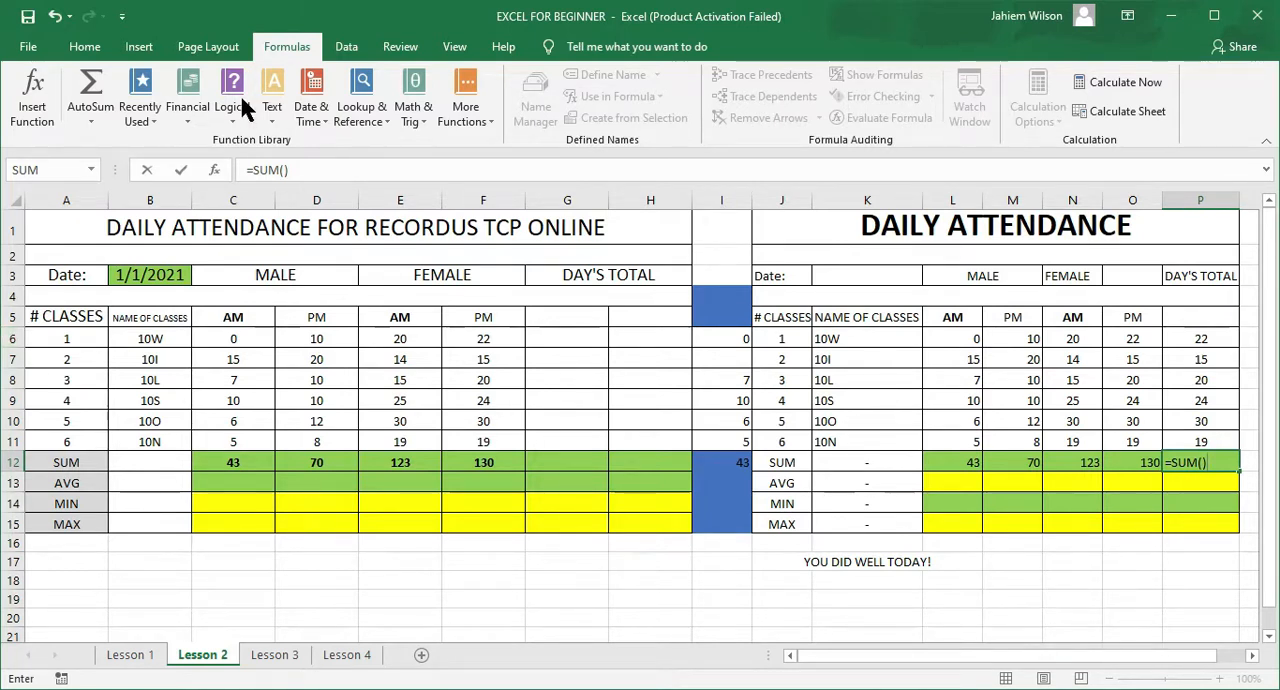
click(284, 170)
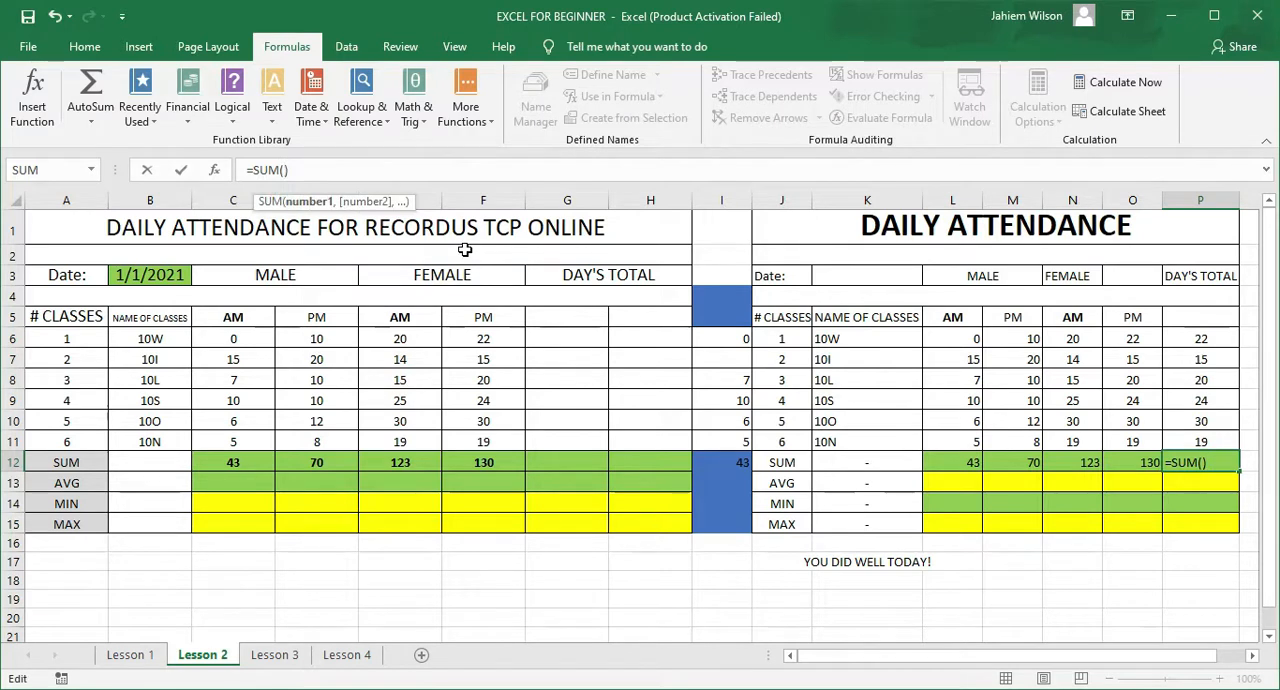
click(1187, 340)
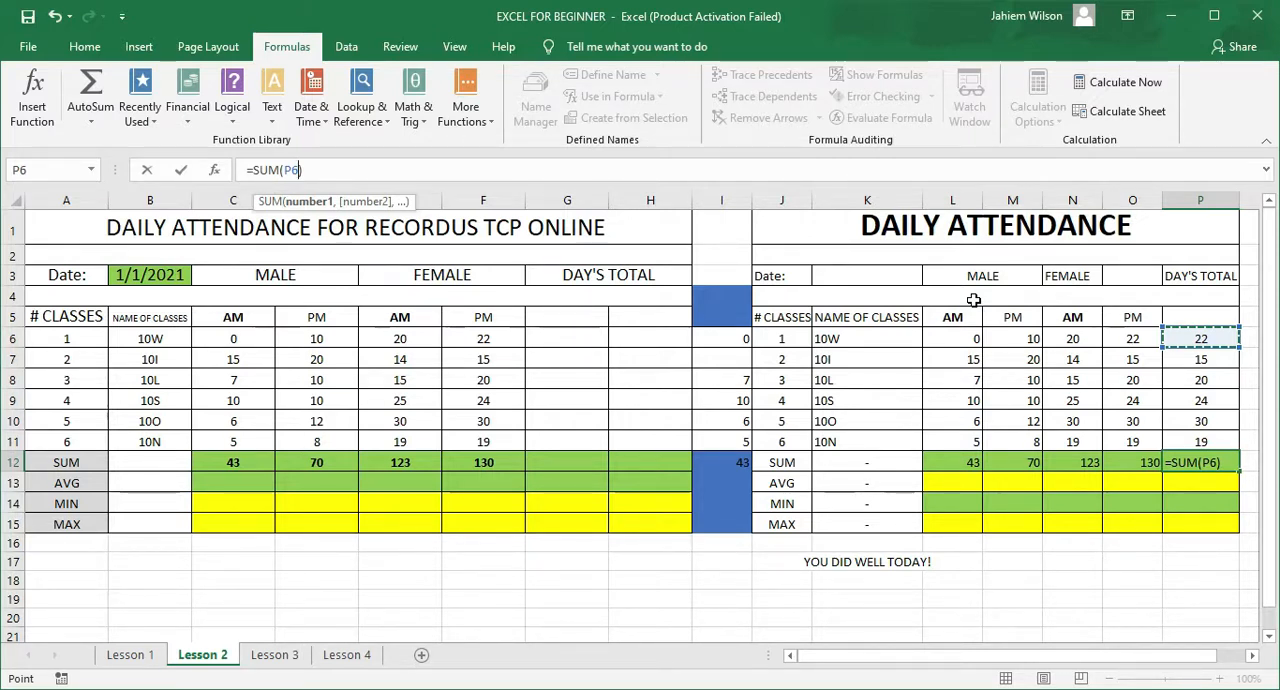
key(F8)
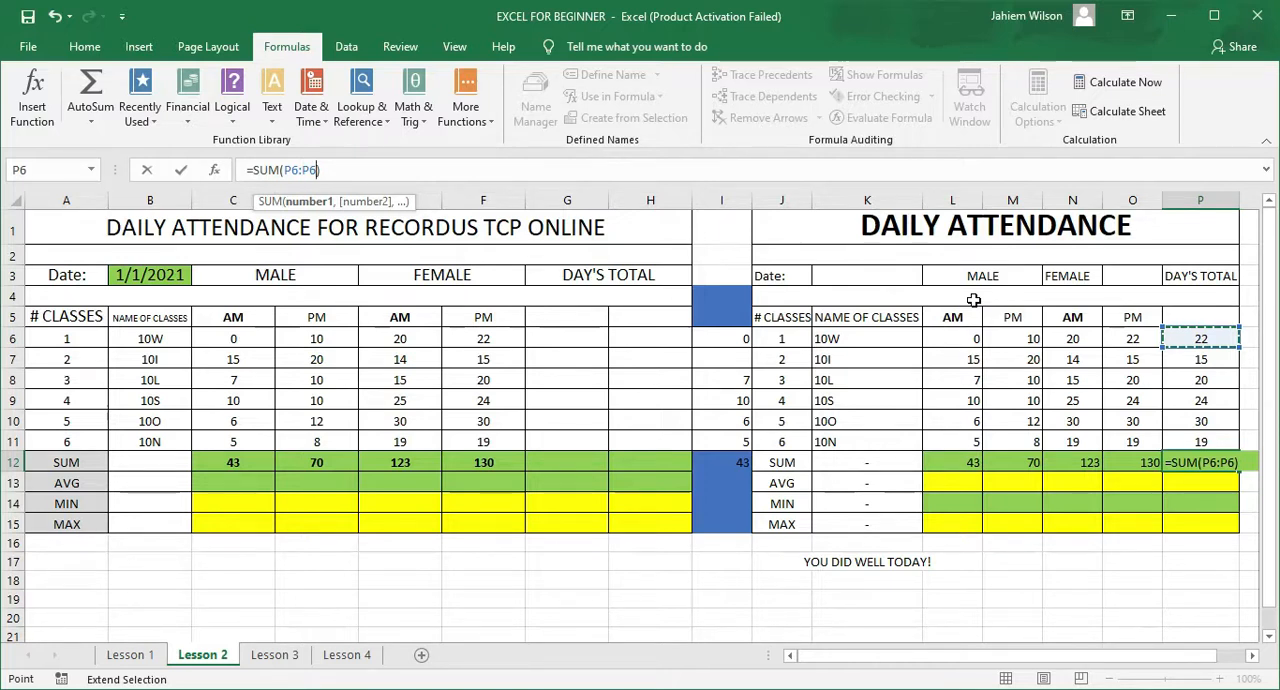
key(BackSpace)
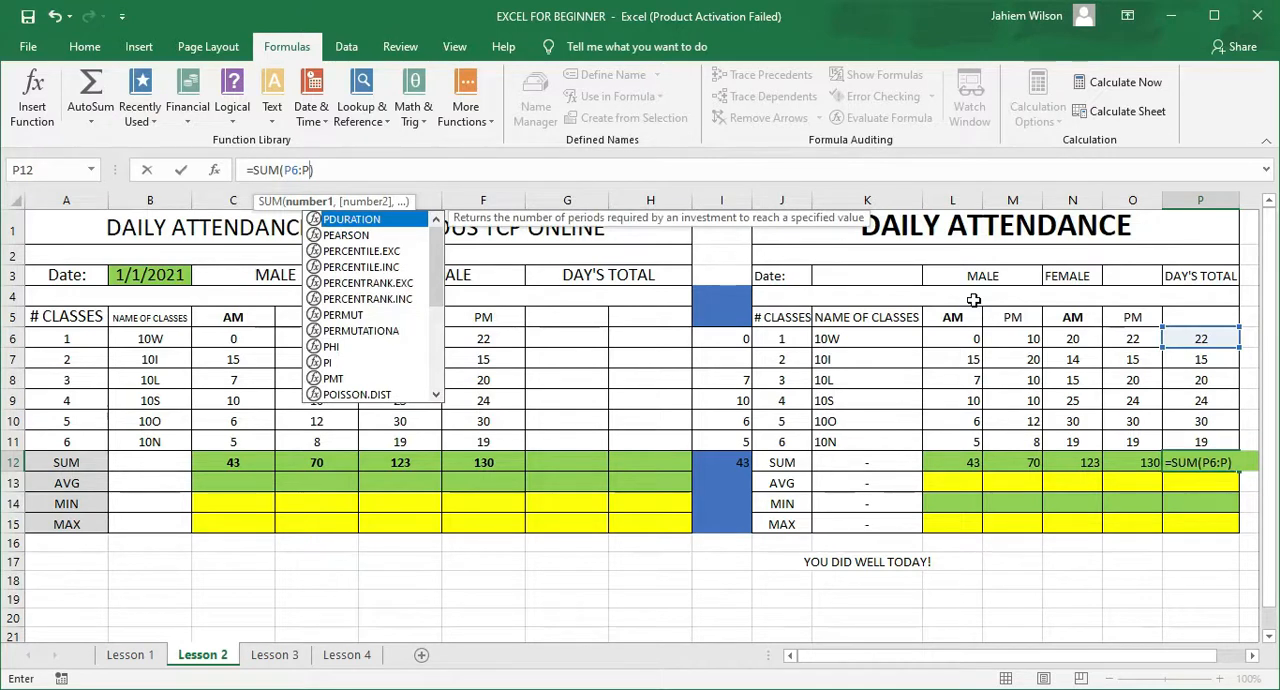
text(11)
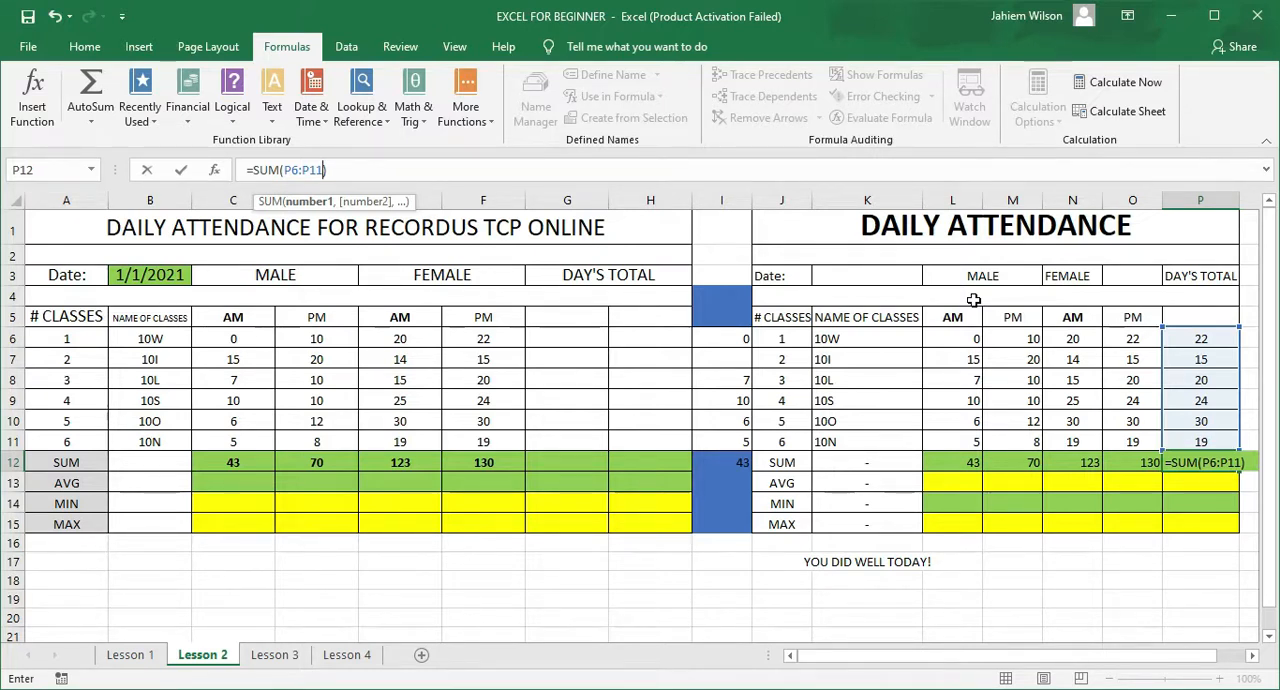
key(Return)
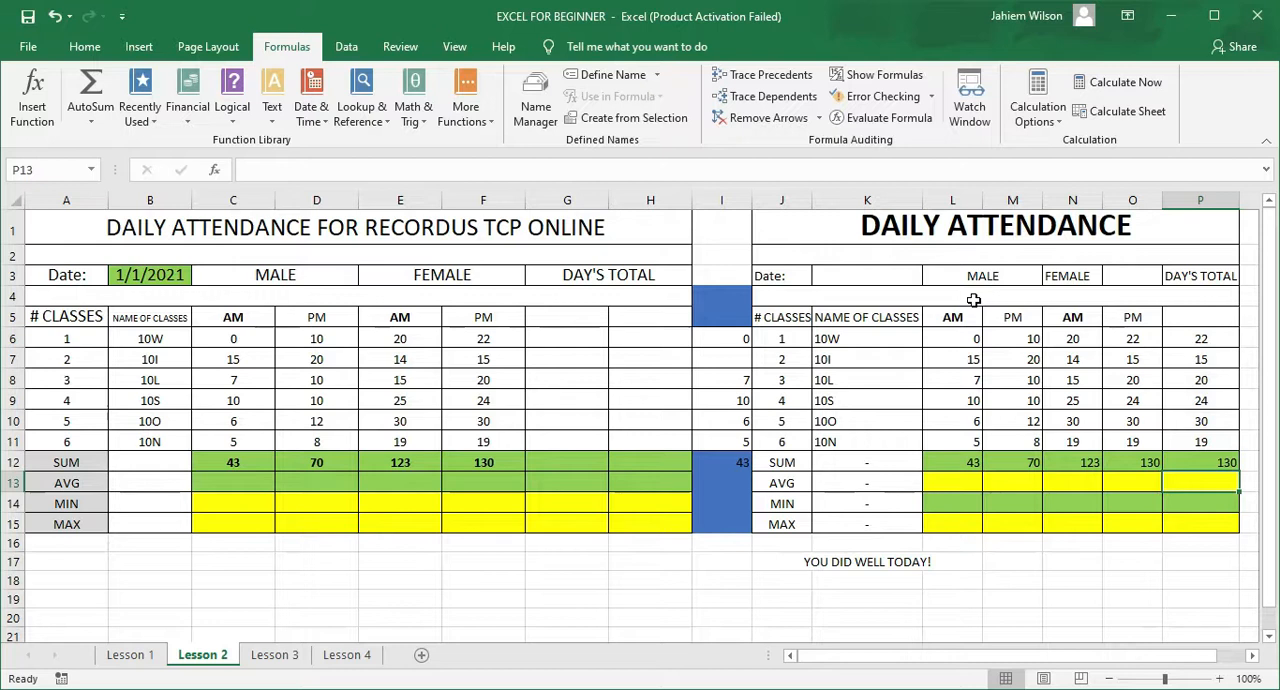